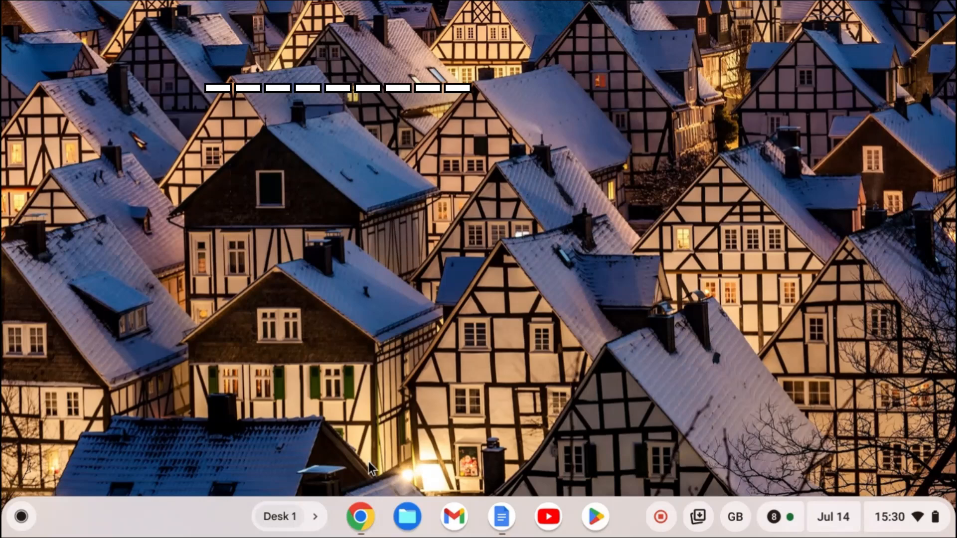
Open the browser and go to the My Offers page of CPAGrip
left_click(362, 521)
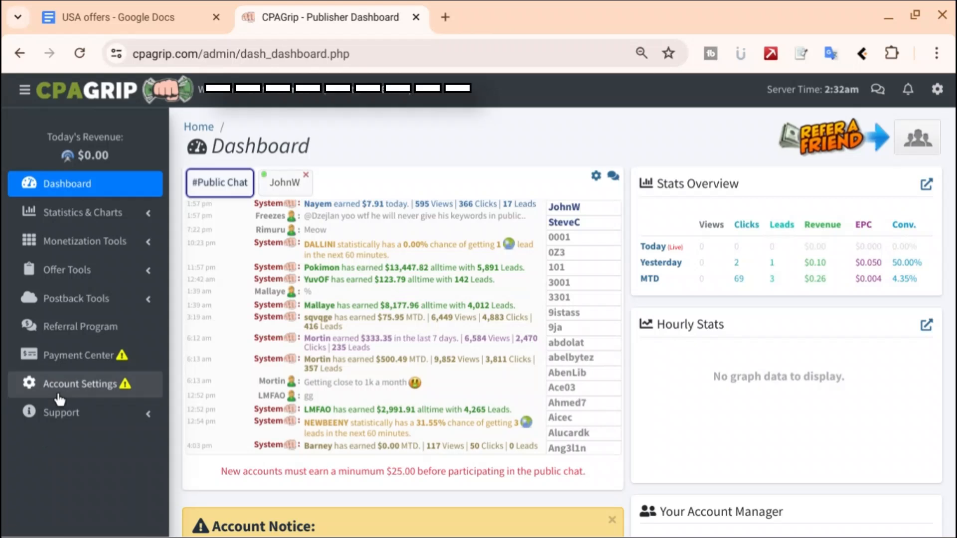
left_click(148, 270)
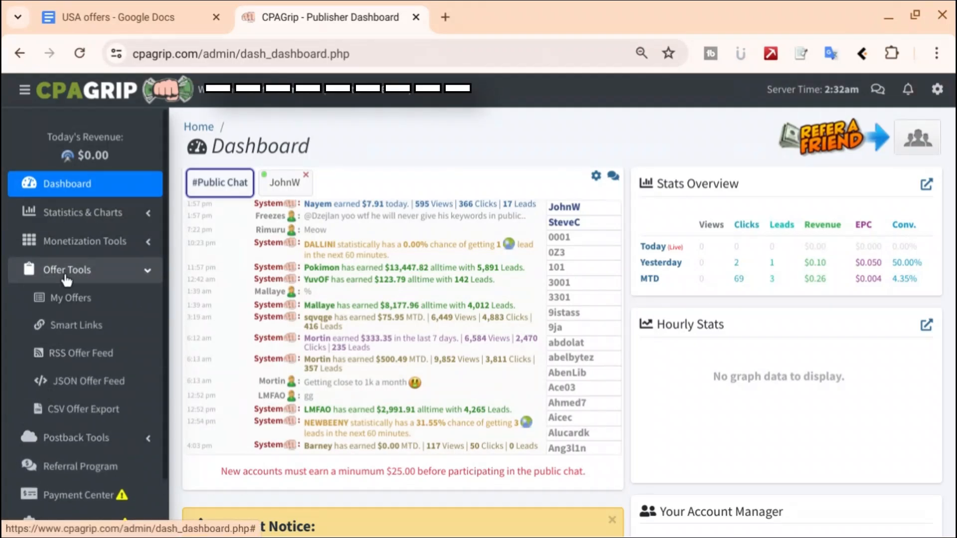
left_click(74, 308)
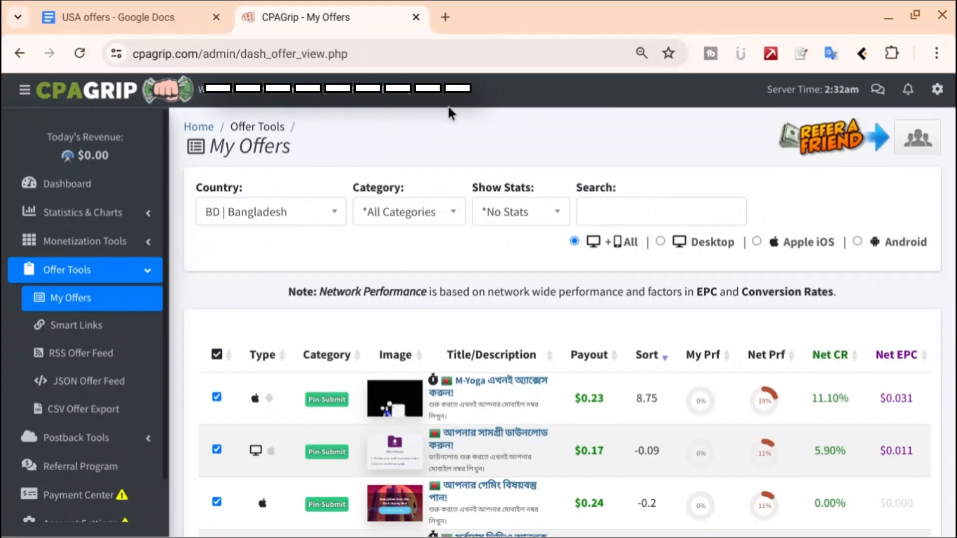
Filter the offers by country to US | United States
left_click(278, 218)
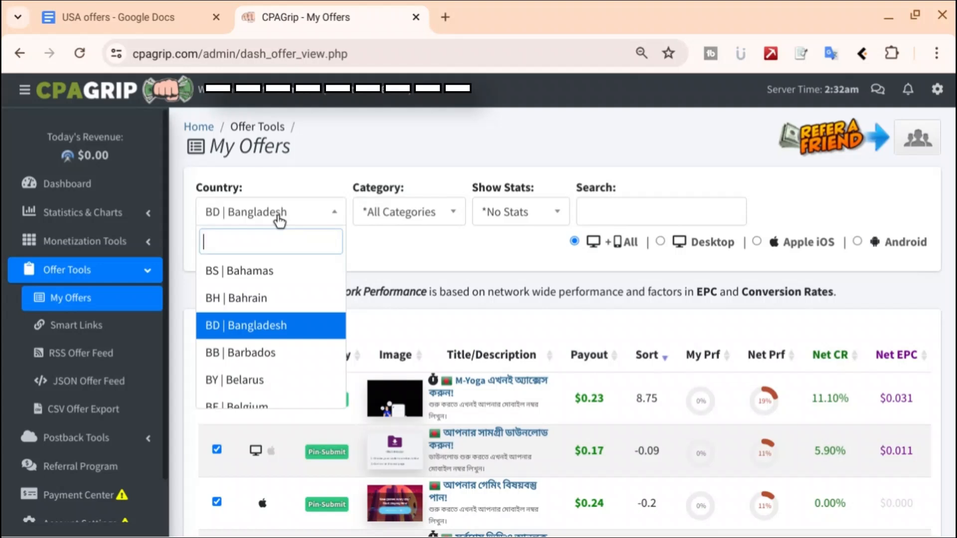
type("us")
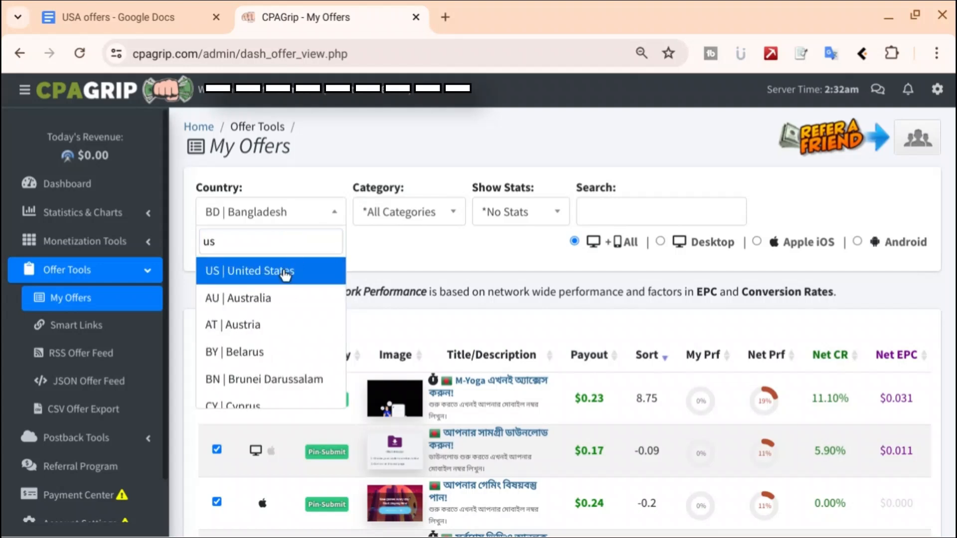
left_click(285, 272)
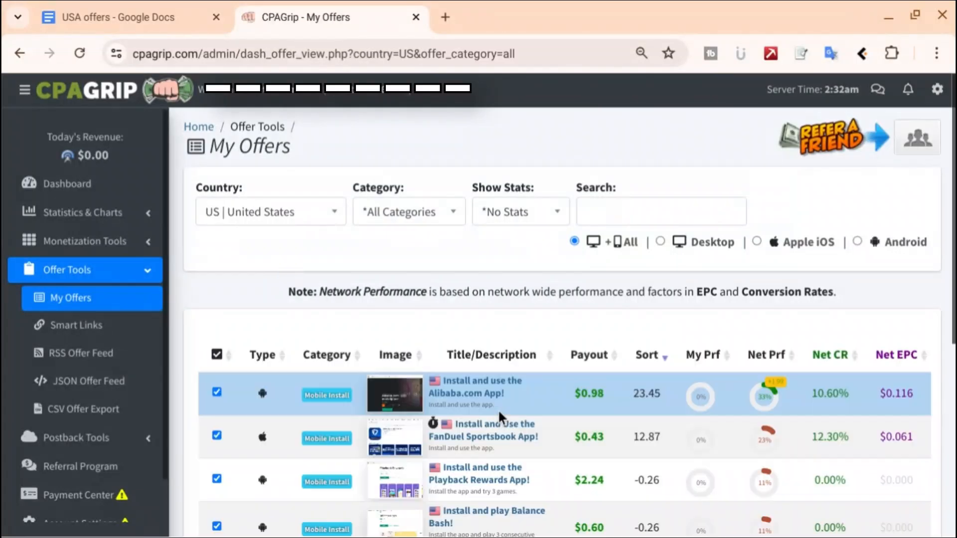
Look through the full list of United States offers
scroll(502, 284, "down", 6)
scroll(256, 384, "up", 5)
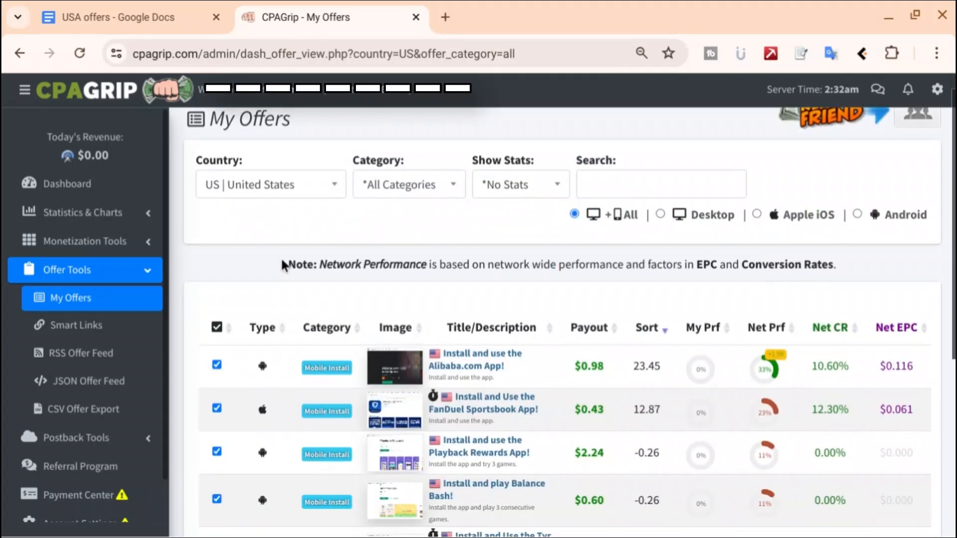
scroll(279, 290, "down", 6)
scroll(270, 355, "up", 4)
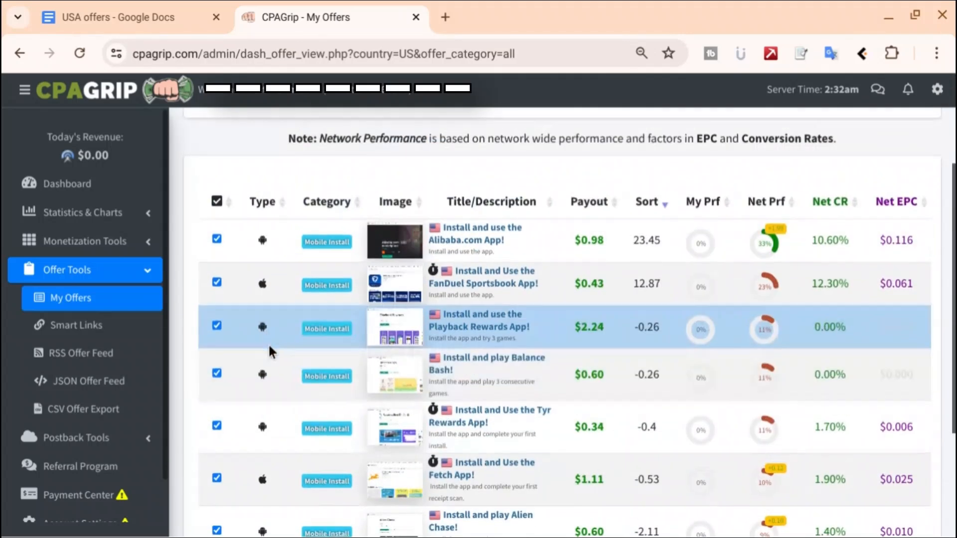
scroll(269, 351, "up", 3)
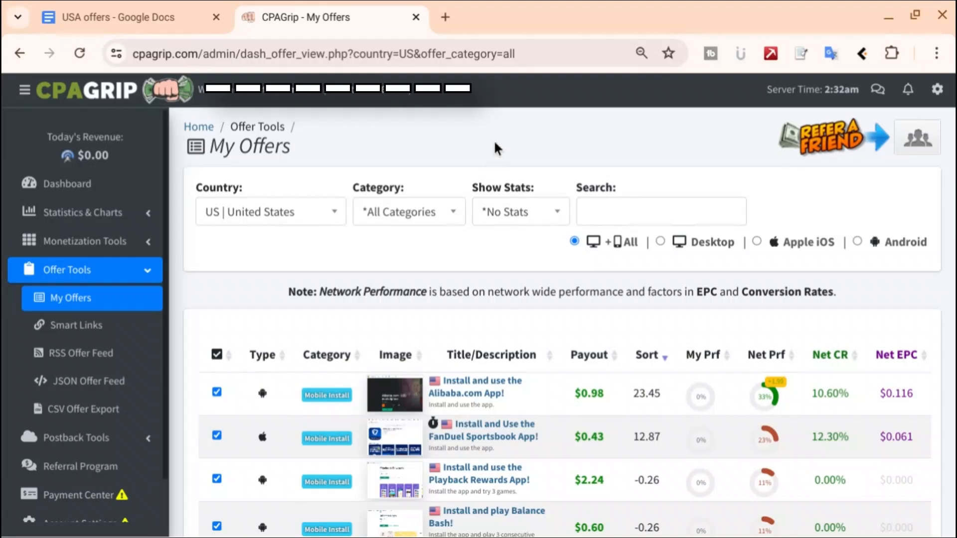
scroll(349, 221, "down", 6)
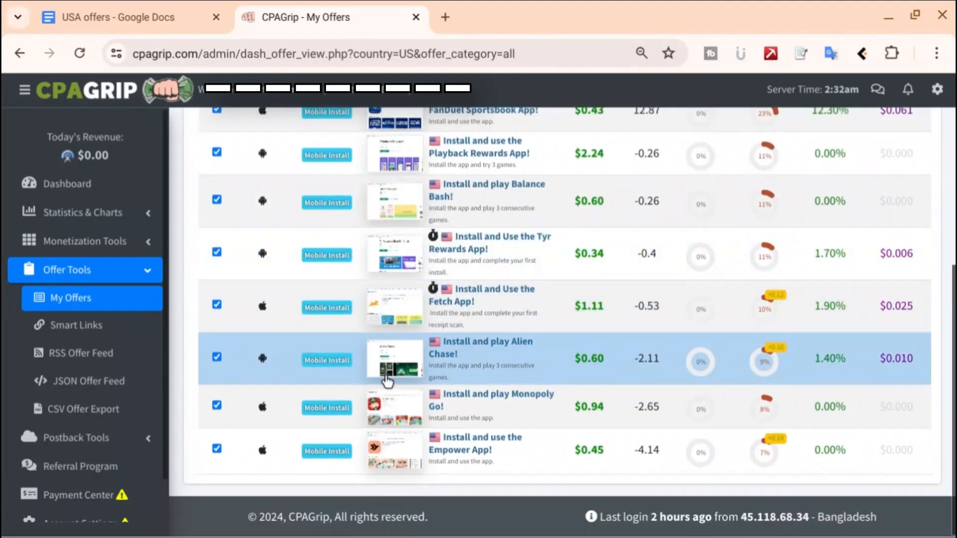
scroll(388, 381, "up", 6)
scroll(265, 207, "down", 6)
scroll(239, 215, "up", 6)
scroll(208, 228, "down", 6)
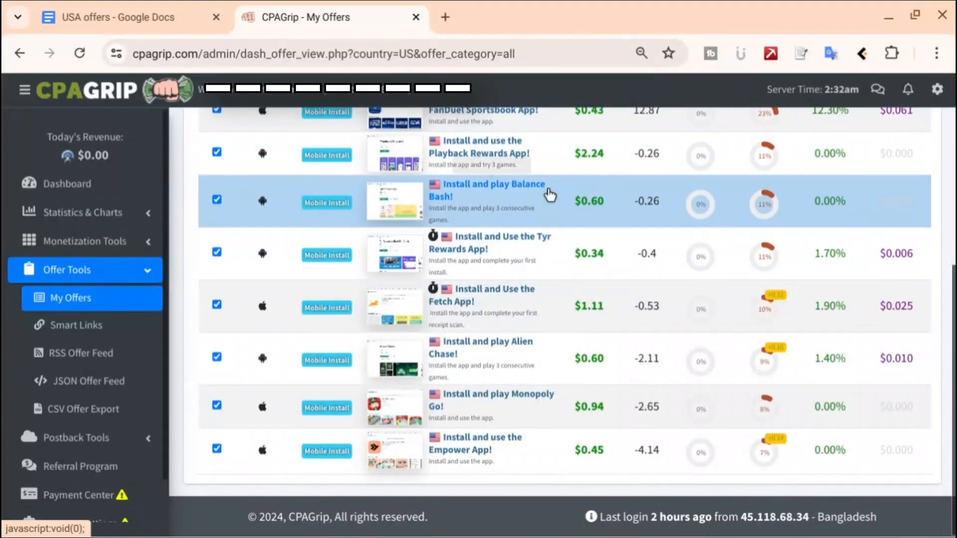
scroll(551, 192, "up", 6)
scroll(499, 214, "down", 6)
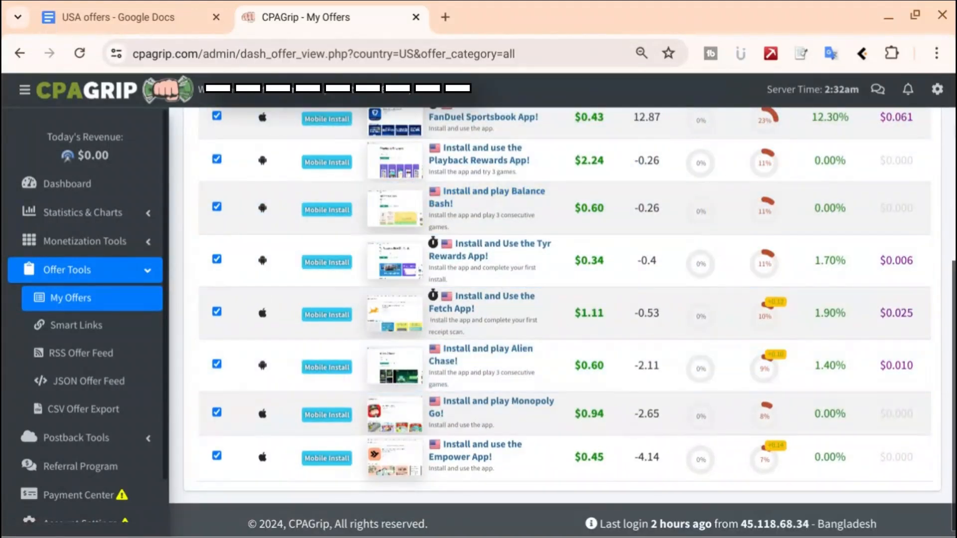
scroll(711, 171, "up", 6)
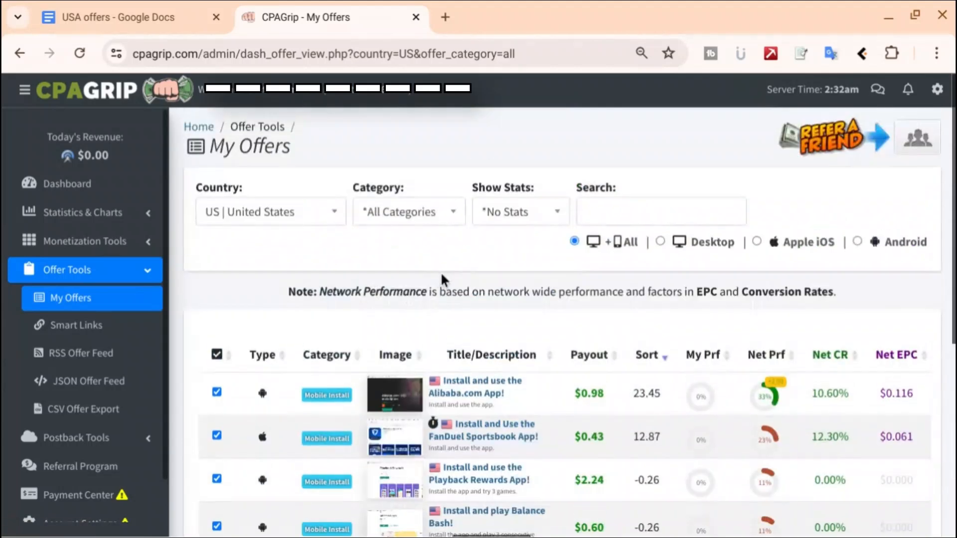
Examine the type, category, payout and Net EPC columns of the listed offers row by row
scroll(262, 364, "down", 1)
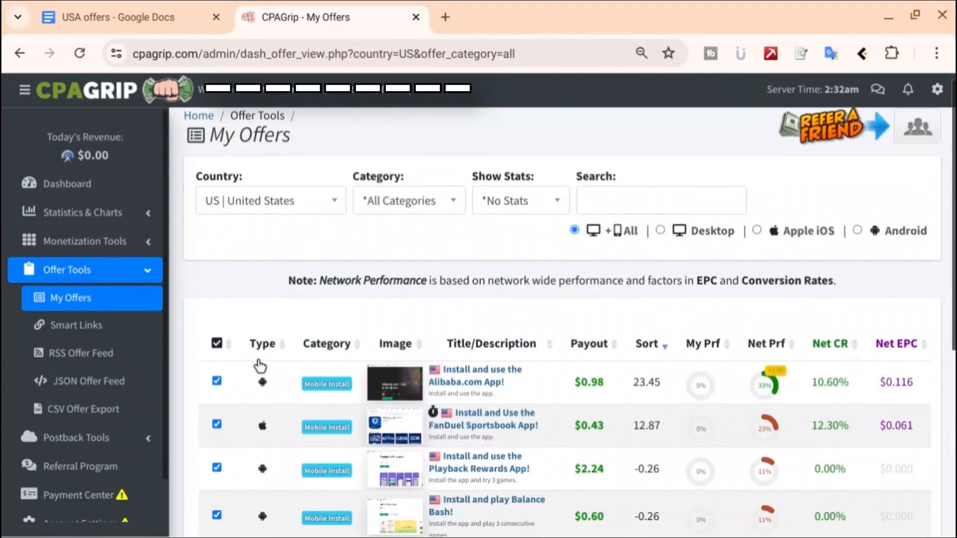
scroll(266, 337, "down", 1)
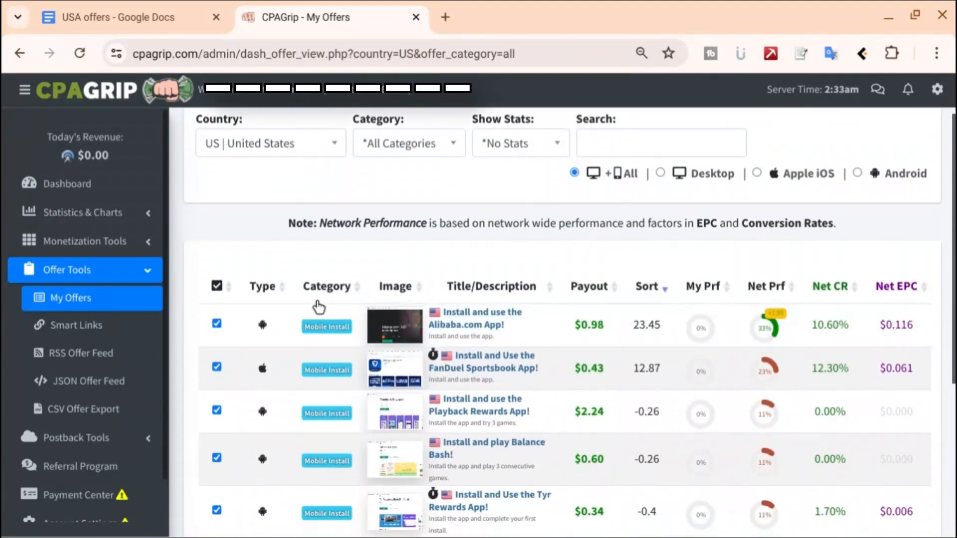
scroll(254, 295, "down", 1)
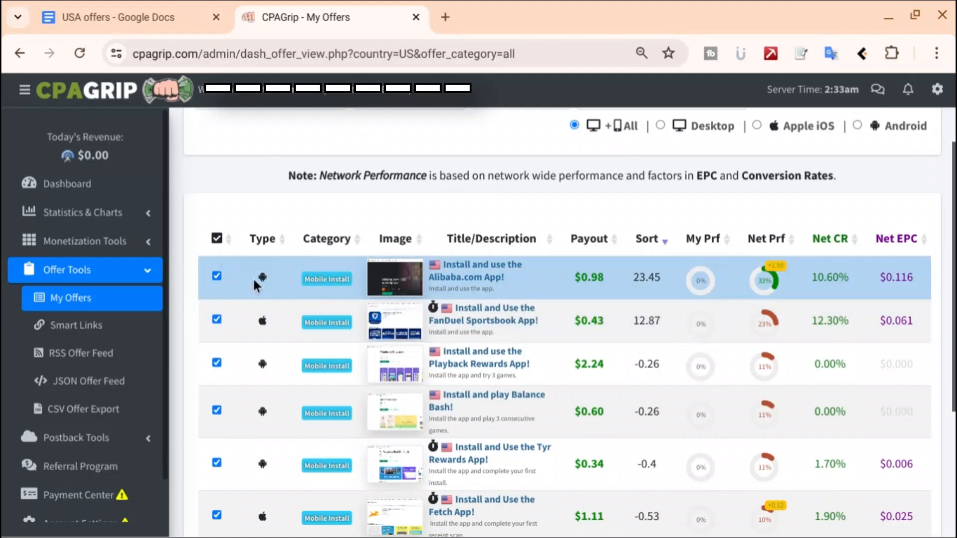
scroll(254, 279, "up", 1)
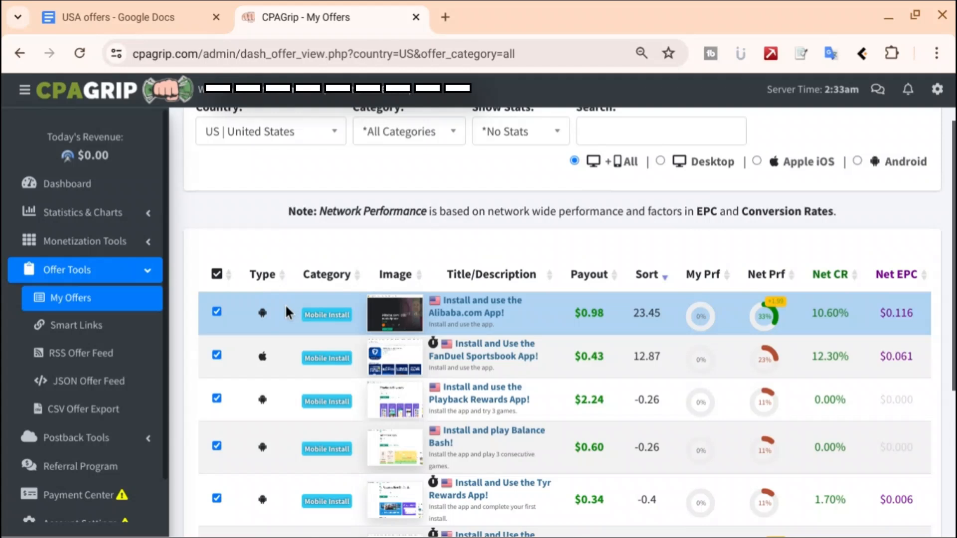
scroll(503, 332, "down", 1)
scroll(502, 332, "down", 1)
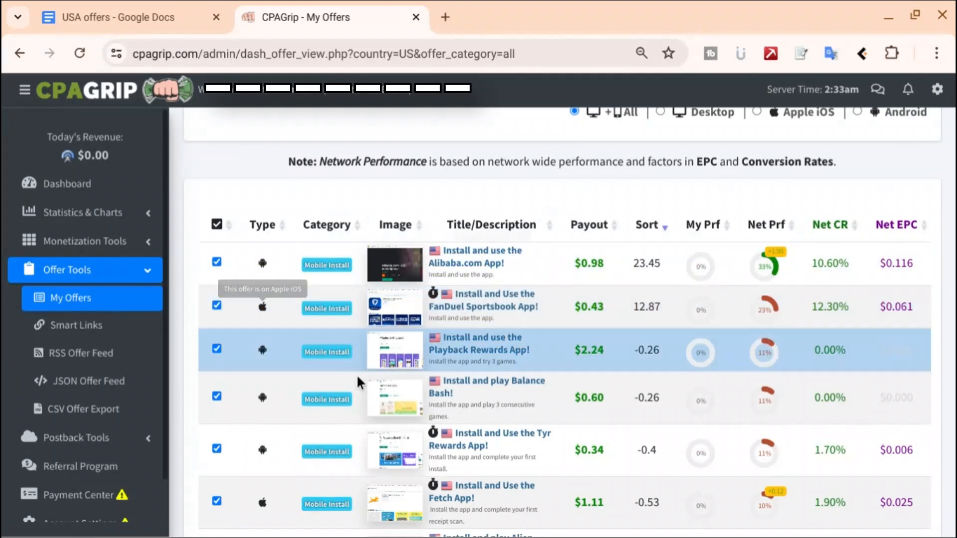
scroll(493, 239, "down", 1)
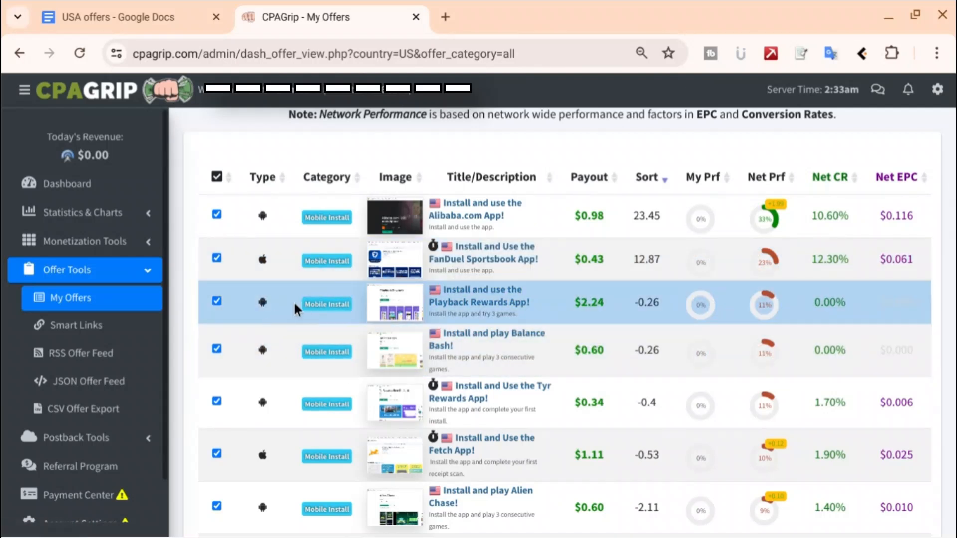
scroll(773, 260, "down", 1)
scroll(773, 259, "down", 1)
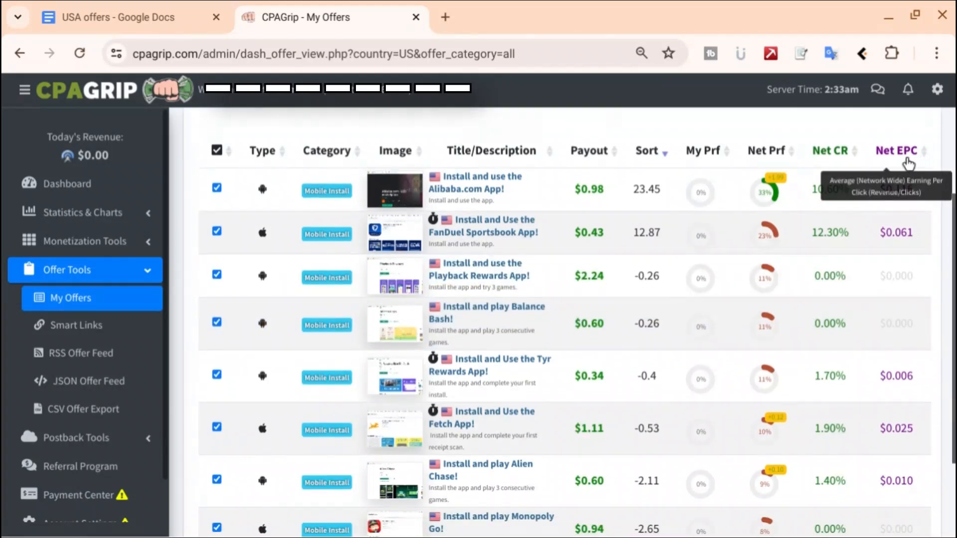
scroll(904, 168, "down", 1)
scroll(900, 167, "down", 2)
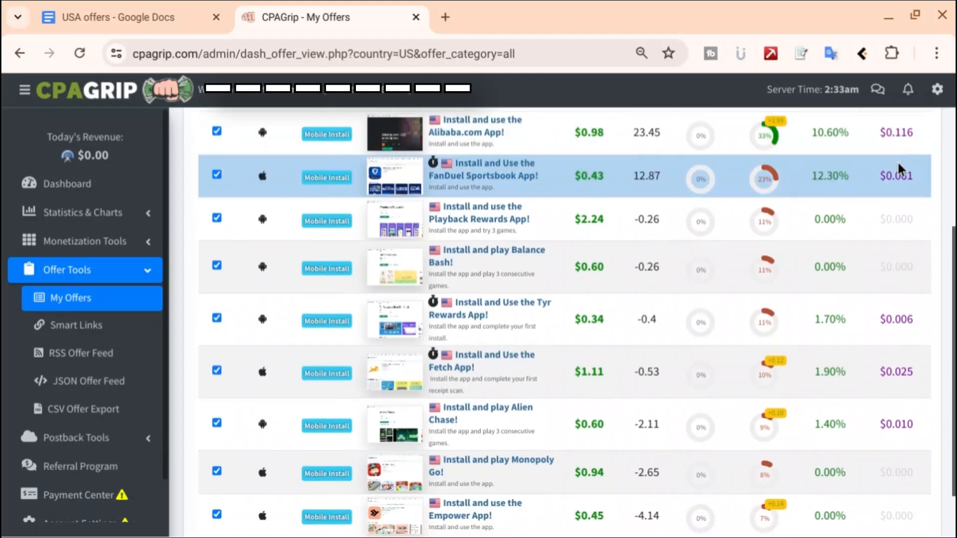
scroll(900, 168, "down", 1)
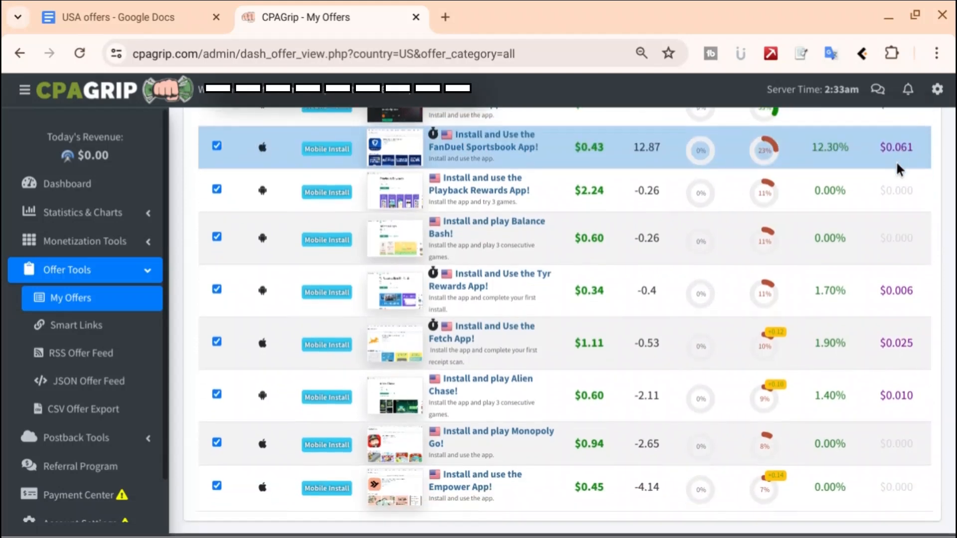
Open the details of the Tyr Rewards App offer and check its payout and country
left_click(447, 302)
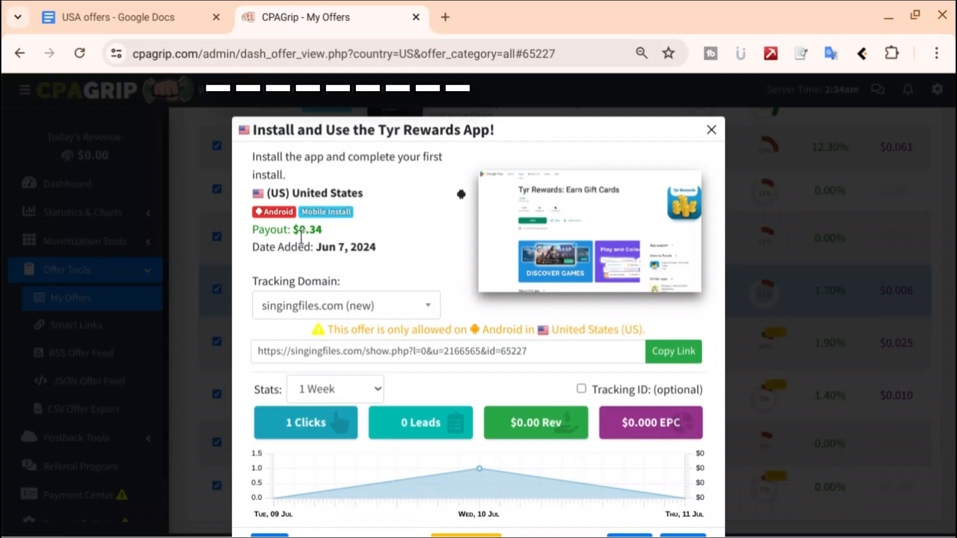
left_click_drag(299, 234, 312, 234)
left_click(386, 192)
Open Google Sites in a new browser tab and create a blank site
left_click(445, 17)
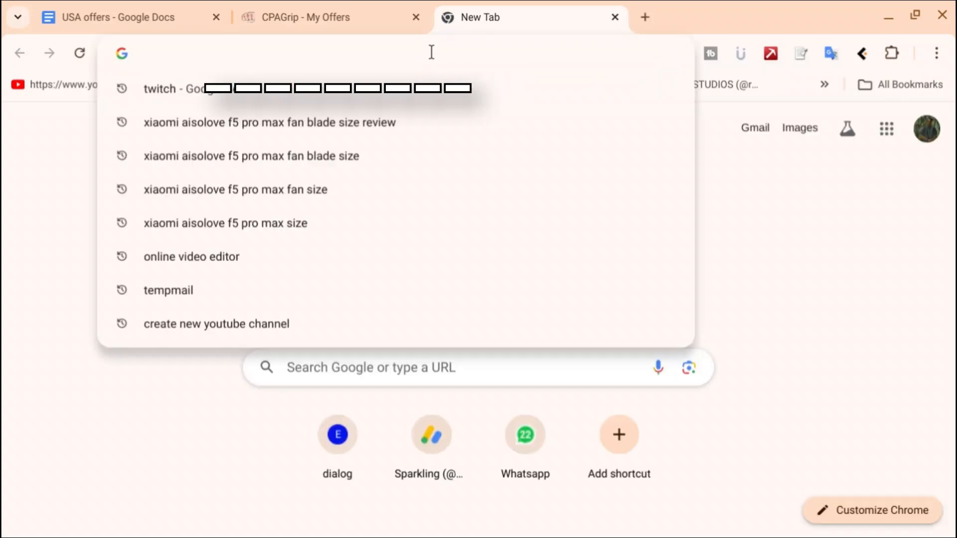
type("site")
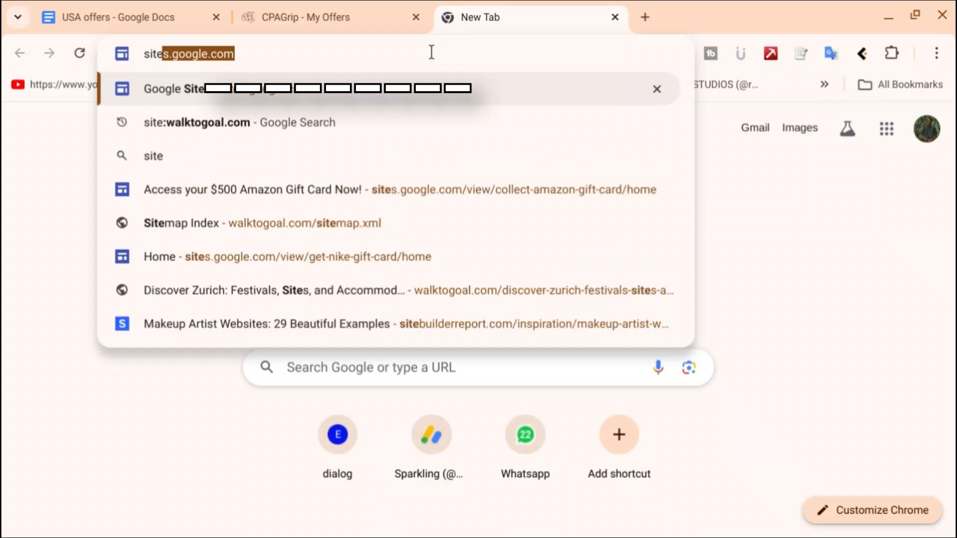
key("Return")
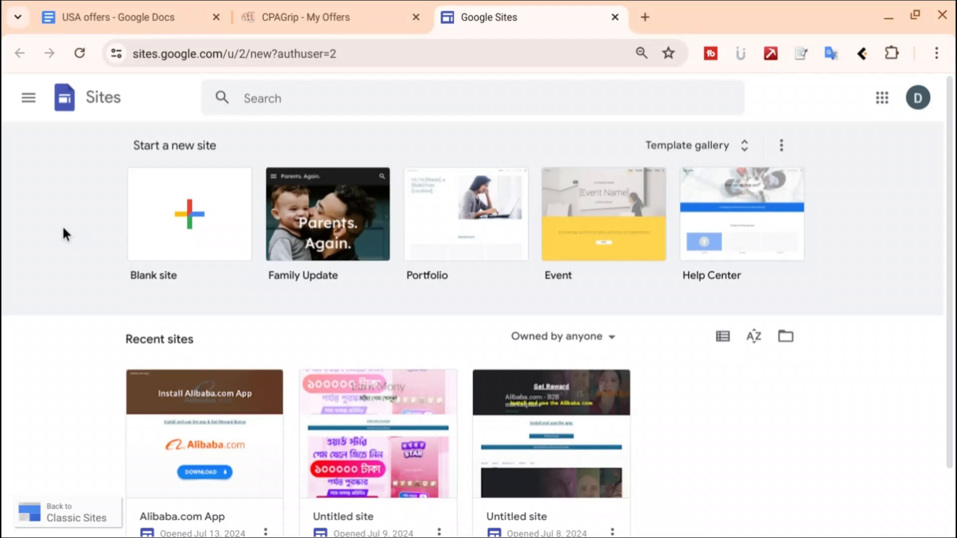
left_click(180, 230)
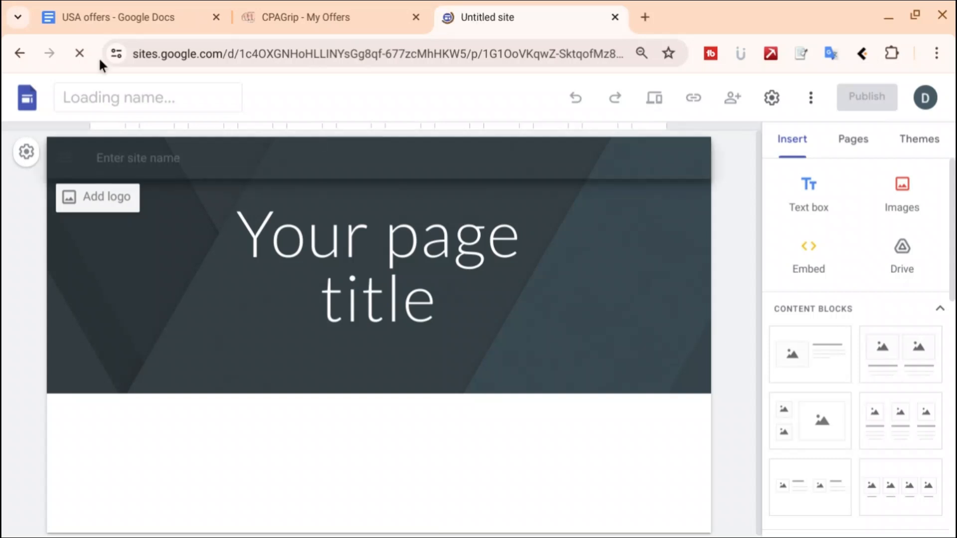
Copy "Tyr Rewards App" from the CPAGrip offer title and paste it as the site name in Google Sites
left_click(330, 19)
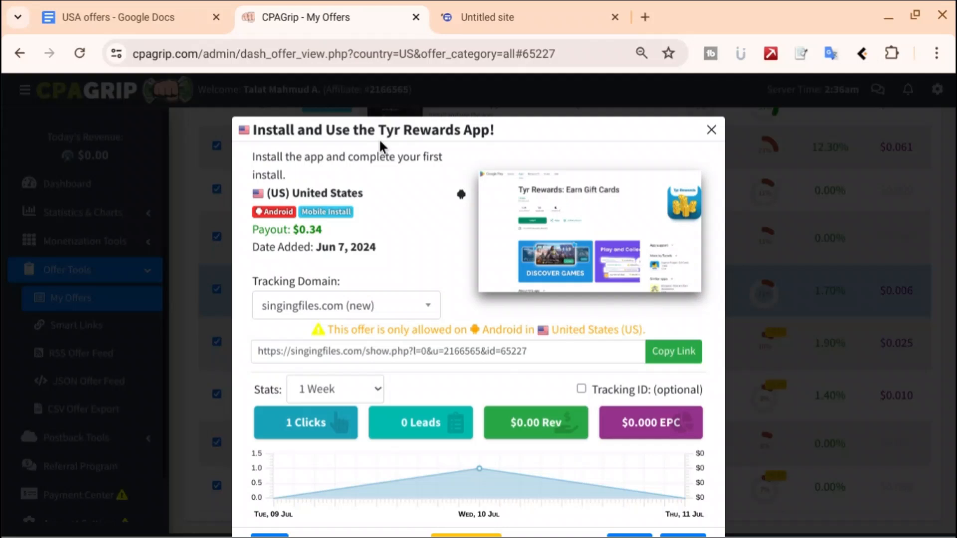
left_click_drag(380, 129, 494, 117)
key("ctrl+c")
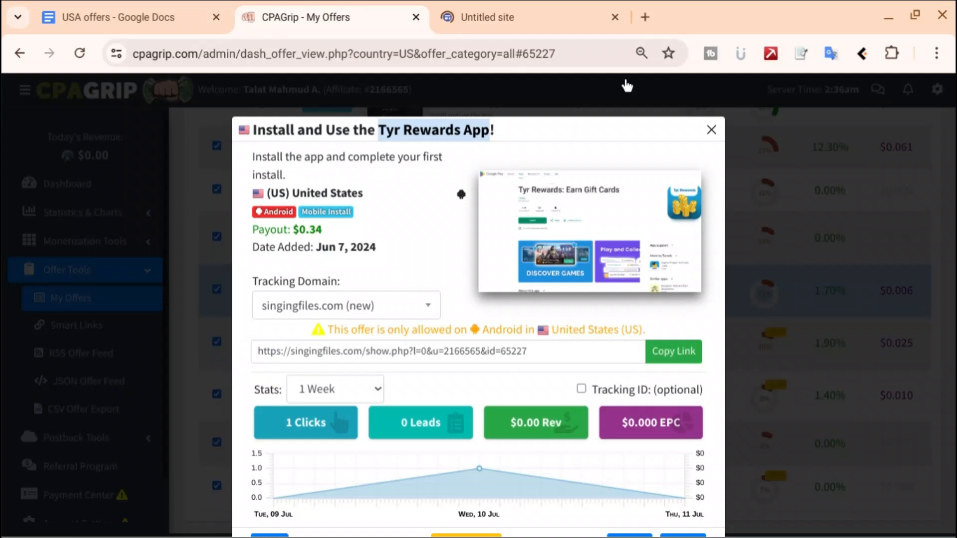
left_click(525, 17)
left_click(107, 150)
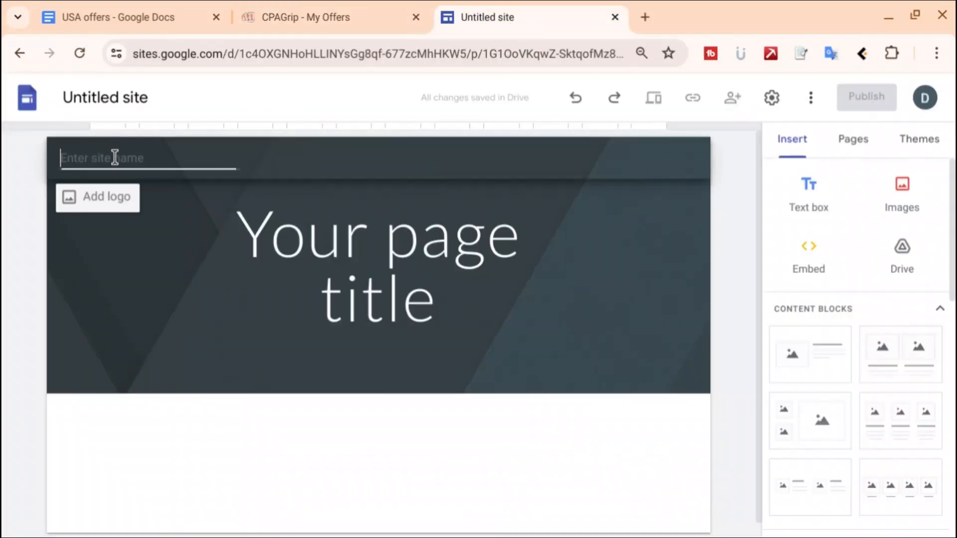
key("ctrl+v")
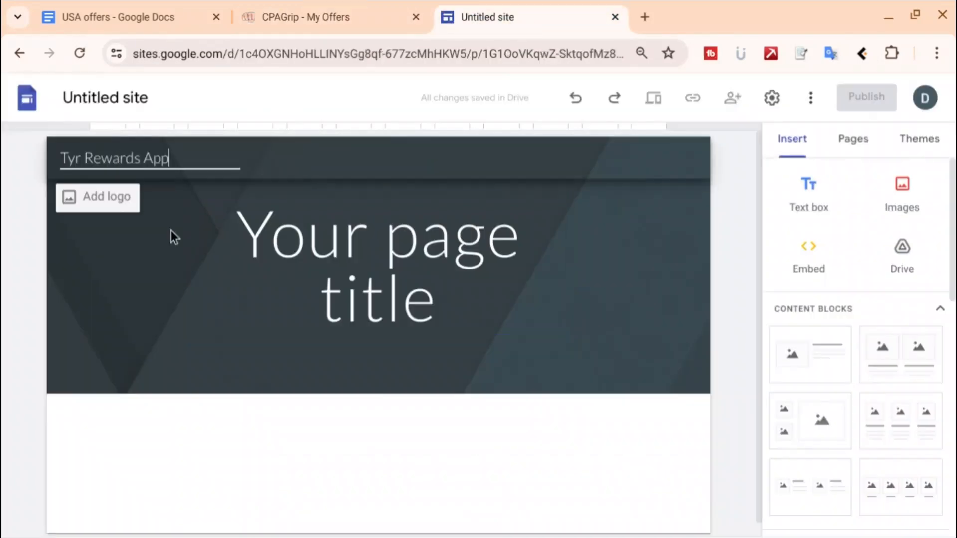
left_click(378, 442)
Save the Tyr Rewards offer's preview image from CPAGrip to the Downloads folder and return to the site editor
left_click(369, 17)
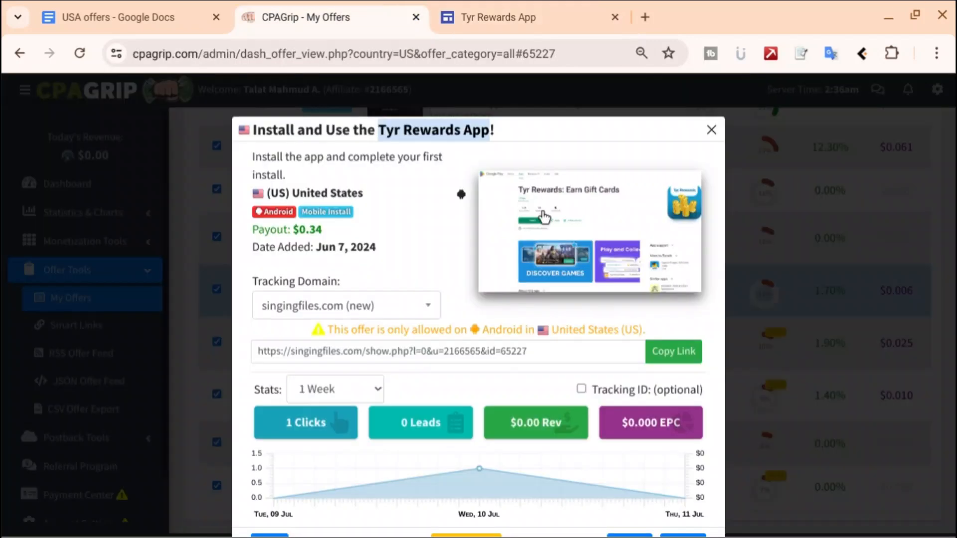
right_click(655, 232)
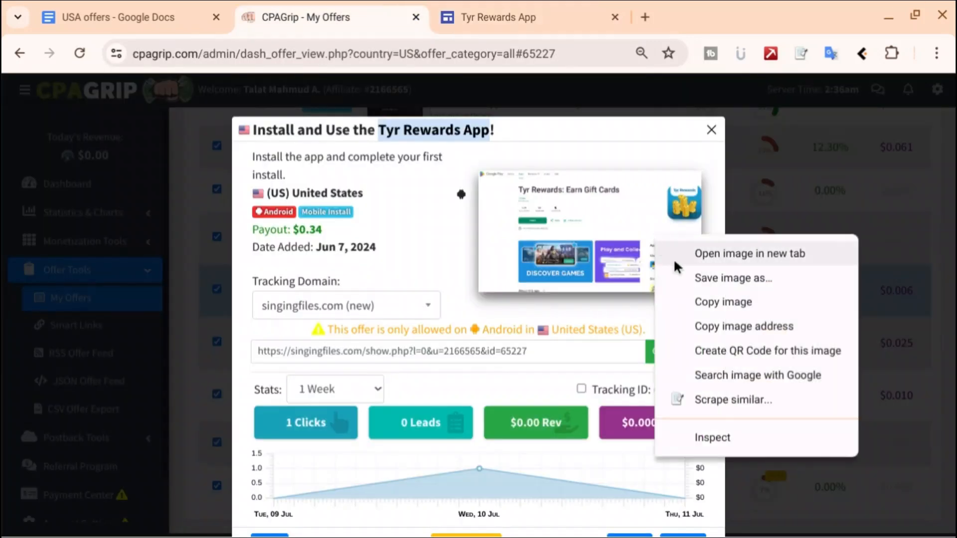
left_click(720, 278)
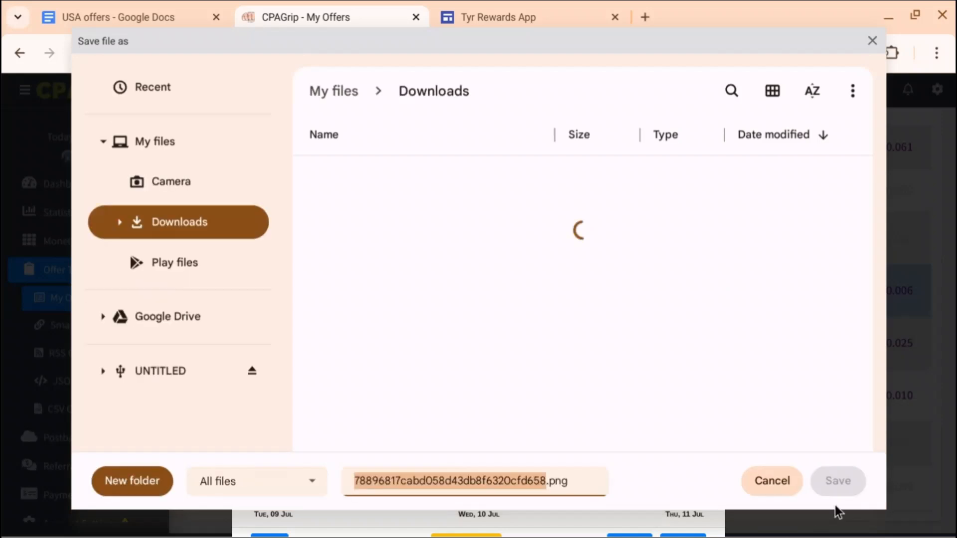
left_click(838, 482)
left_click(455, 28)
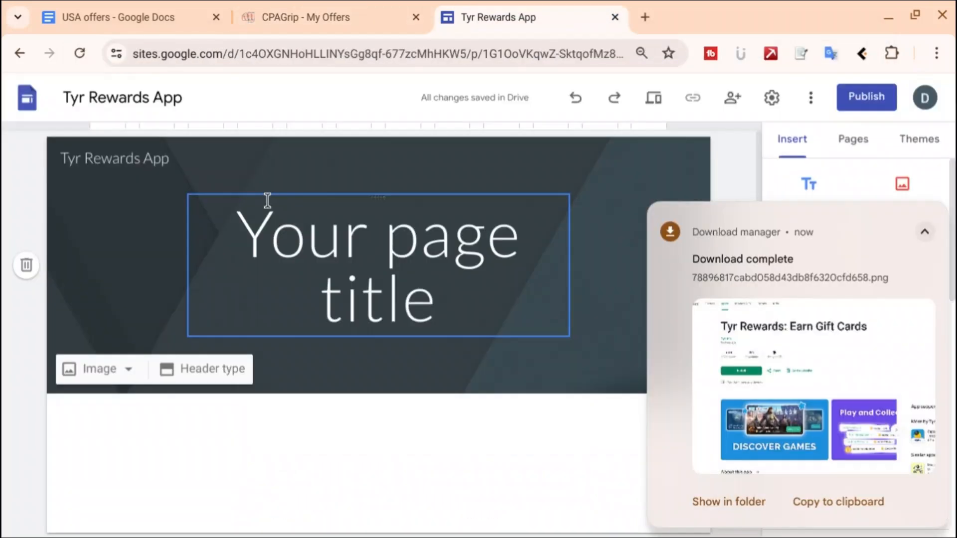
Copy "Install and Use the Tyr Rewards App" from the CPAGrip offer title and paste it over the page title in Google Sites
left_click(407, 7)
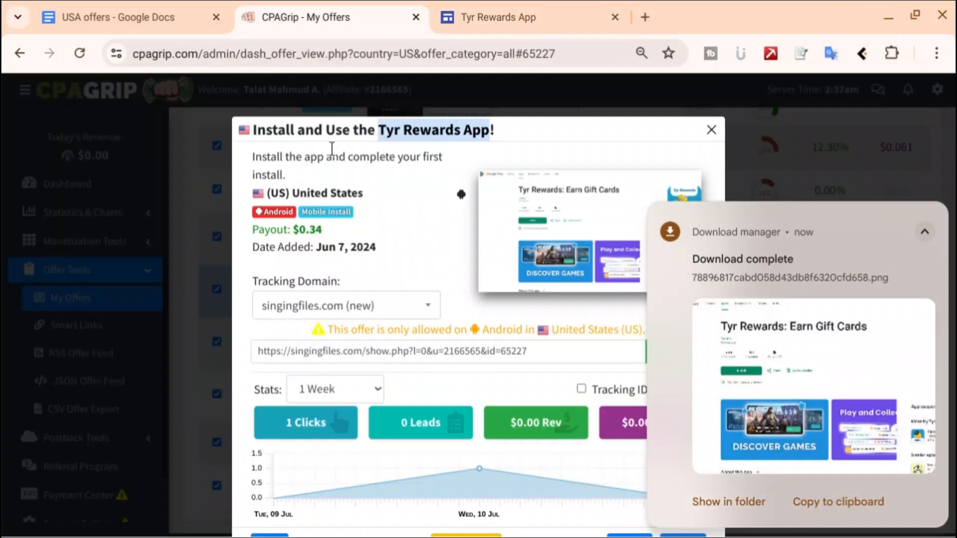
left_click_drag(251, 130, 492, 121)
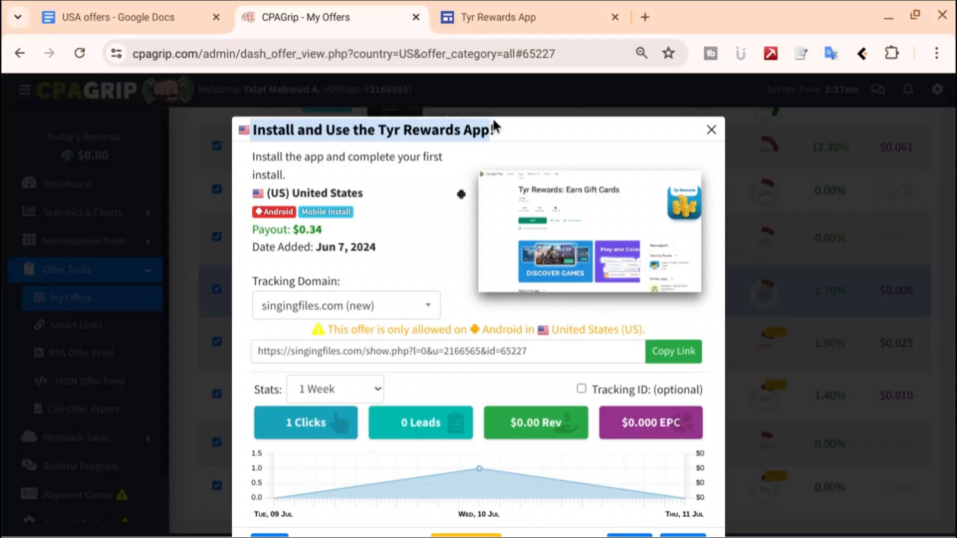
left_click(498, 17)
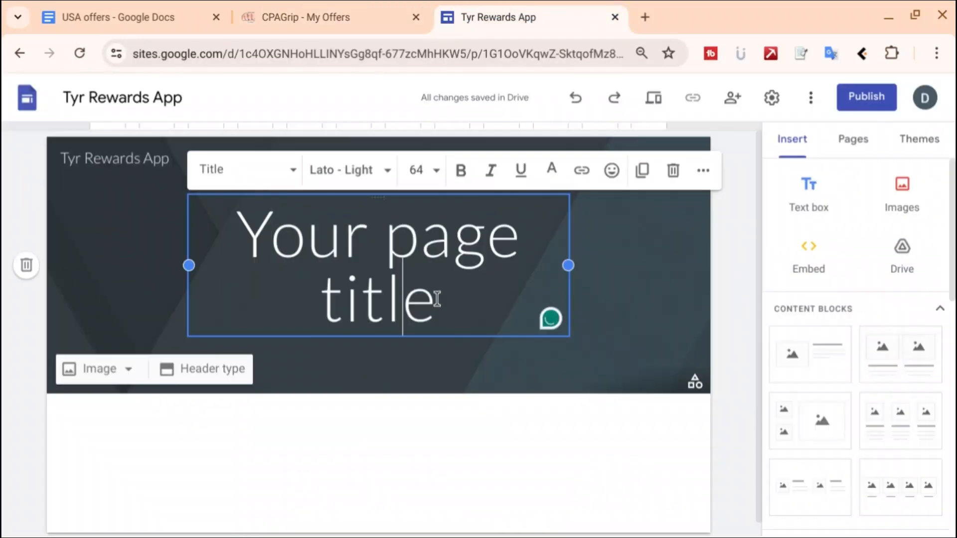
triple_click(430, 297)
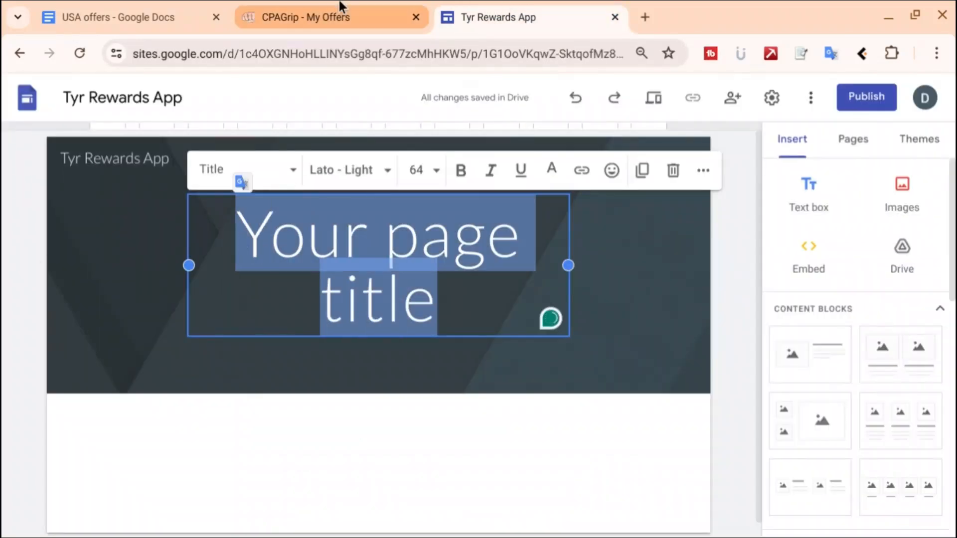
left_click(339, 2)
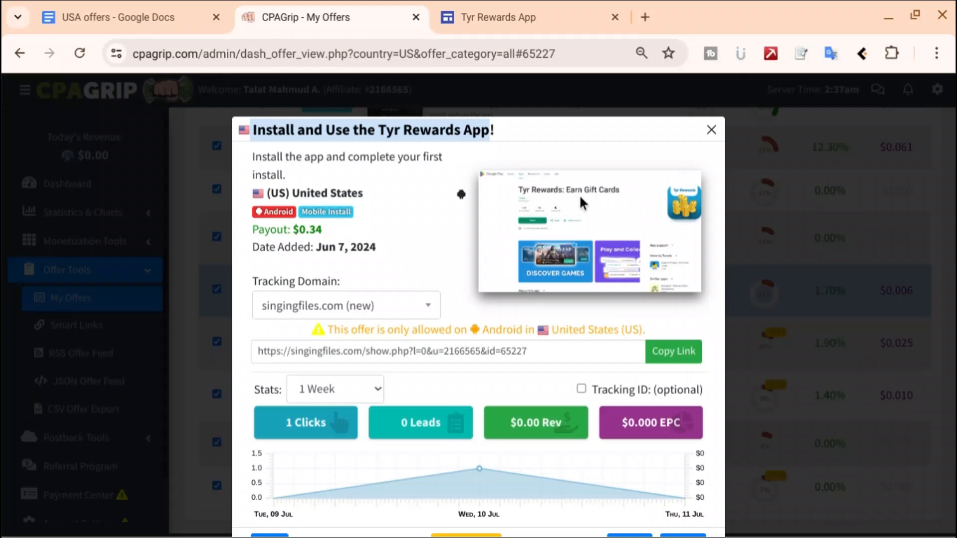
left_click(489, 2)
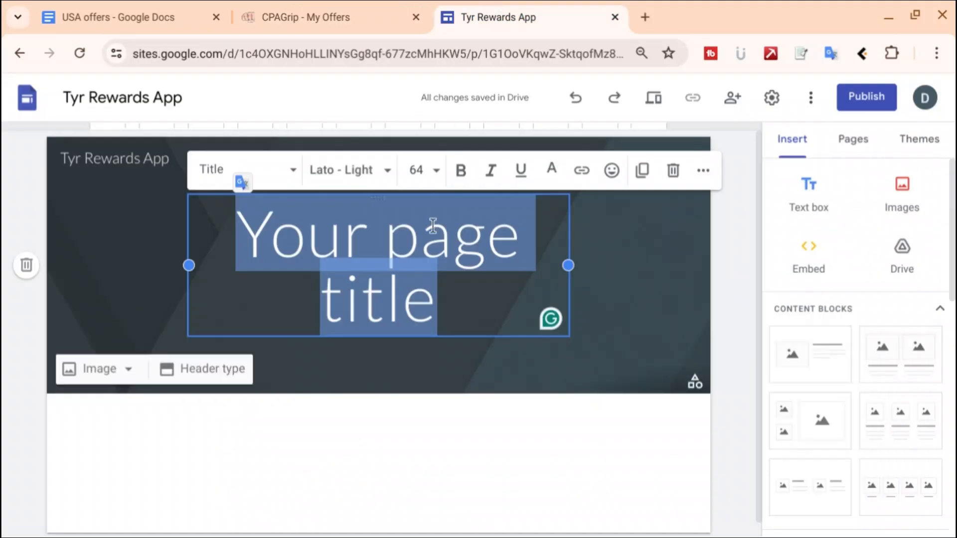
key("ctrl+v")
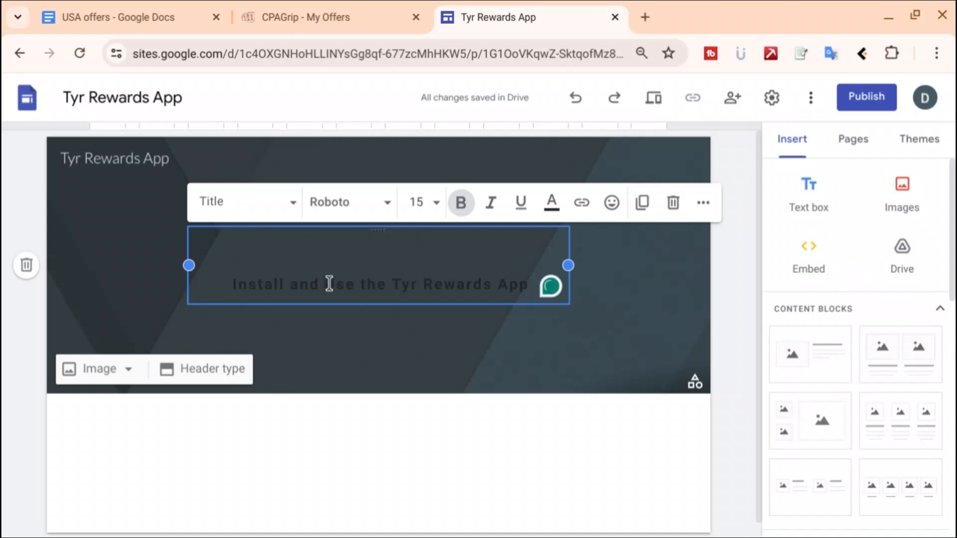
Replace "Use the Tyr Rewards App" in the page title with "Get Gift Cards"
left_click_drag(327, 282, 567, 285)
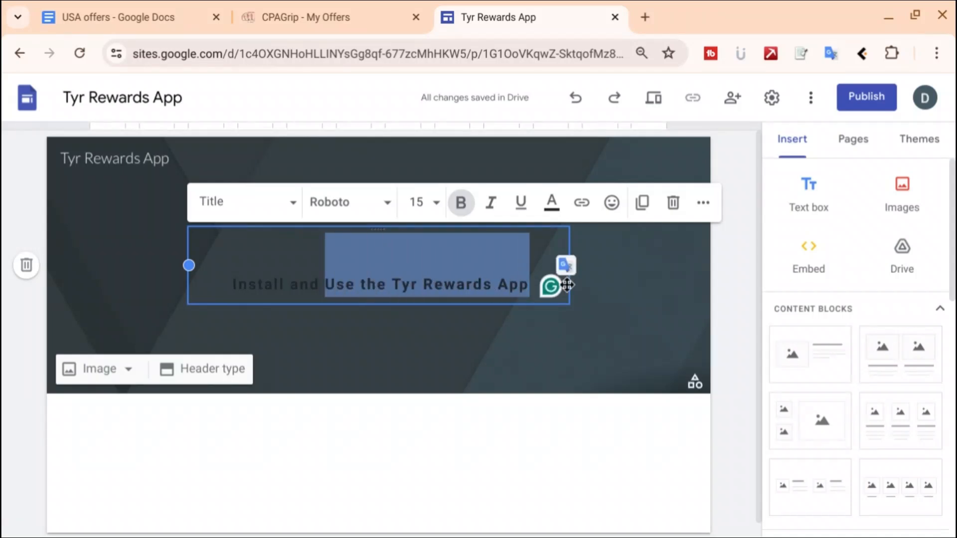
type("Get ")
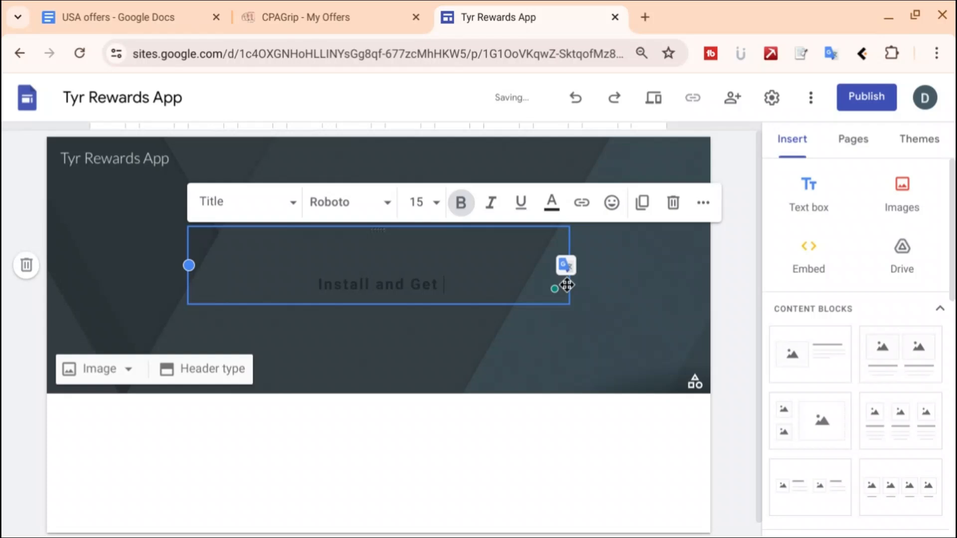
type("Gift ")
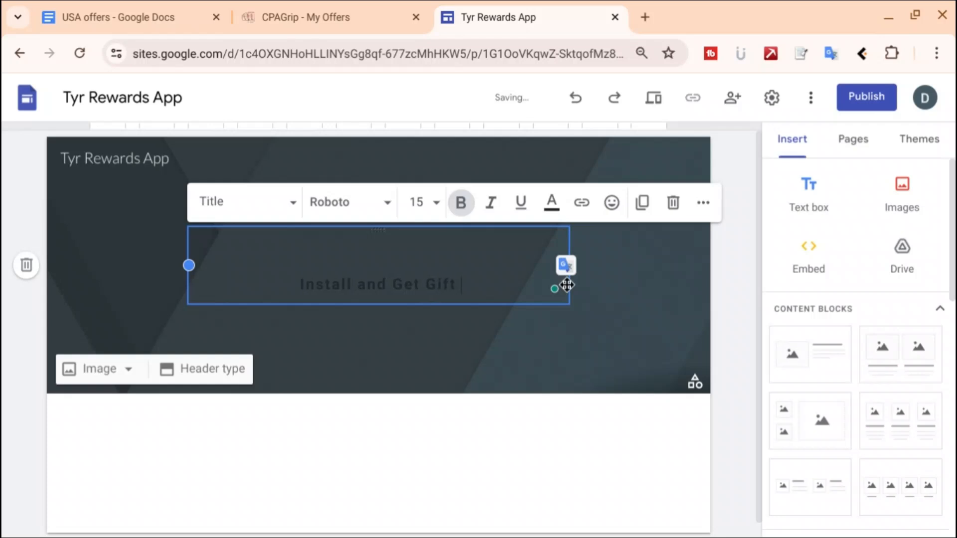
type("Cards")
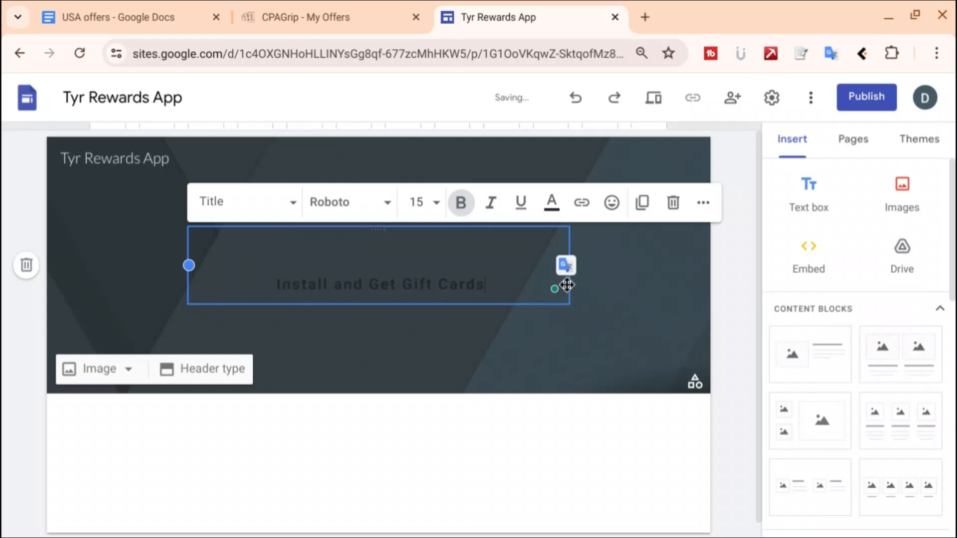
Color the whole page title white and set its font size to 48
key("ctrl+a")
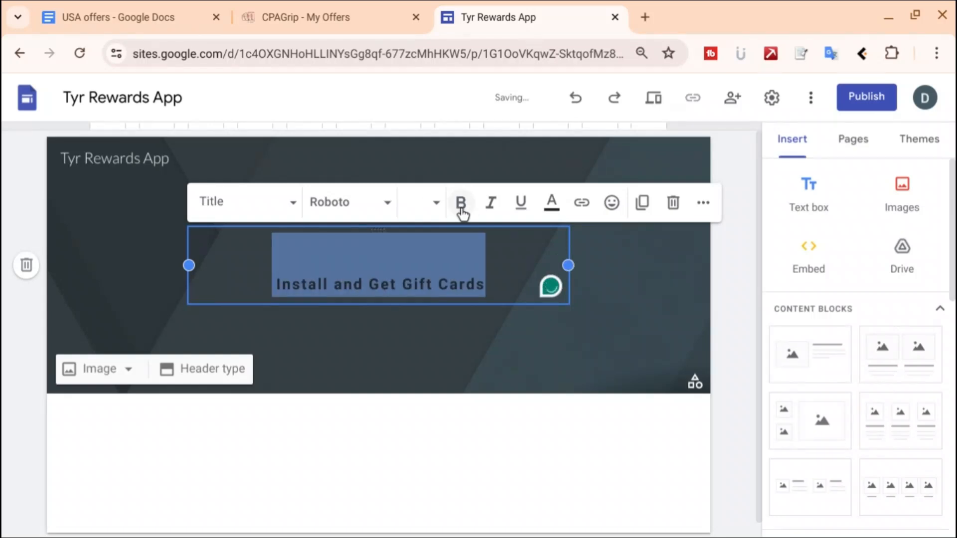
left_click(551, 203)
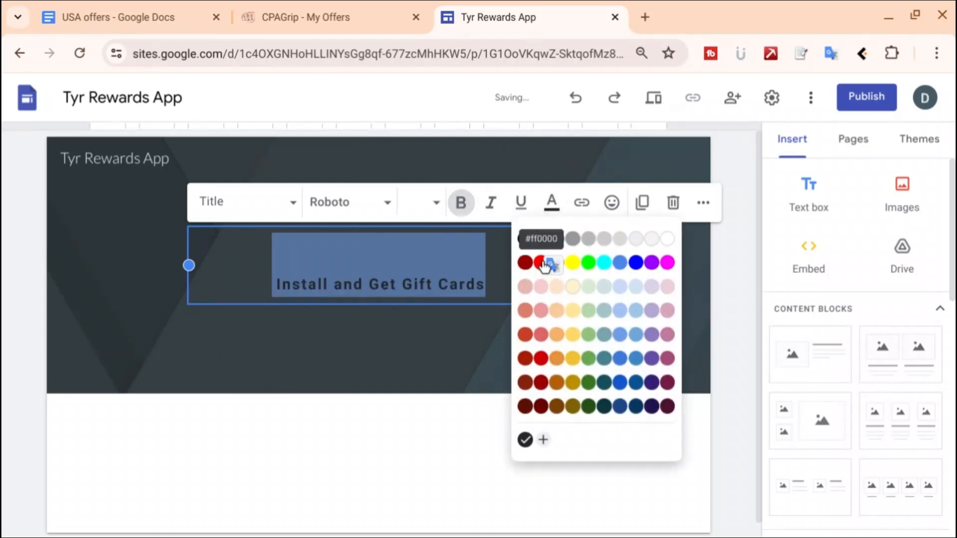
left_click(666, 240)
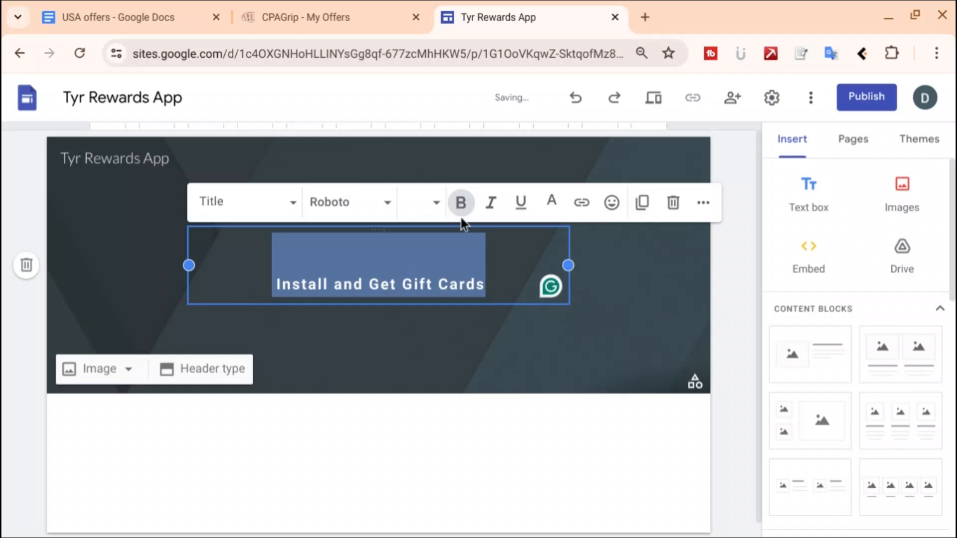
left_click(437, 203)
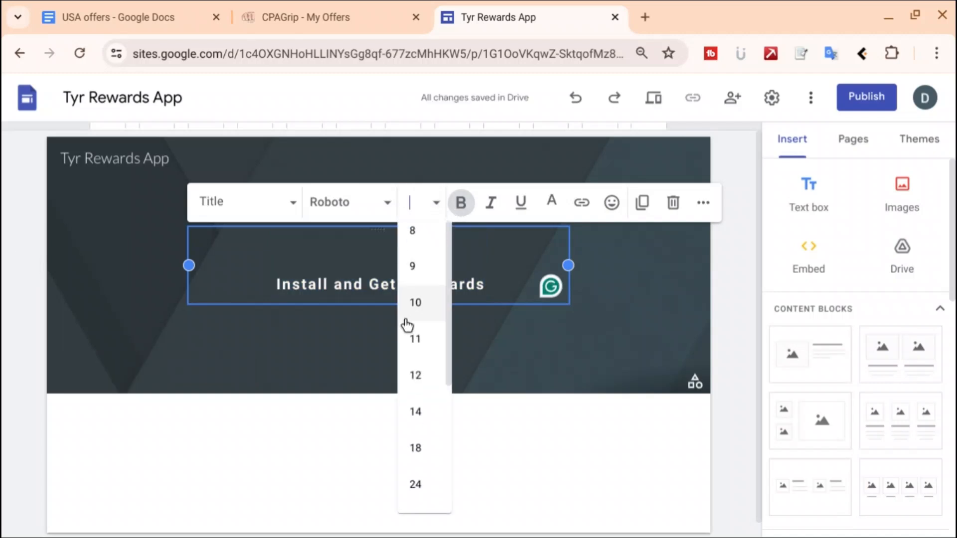
scroll(422, 349, "down", 3)
left_click(419, 416)
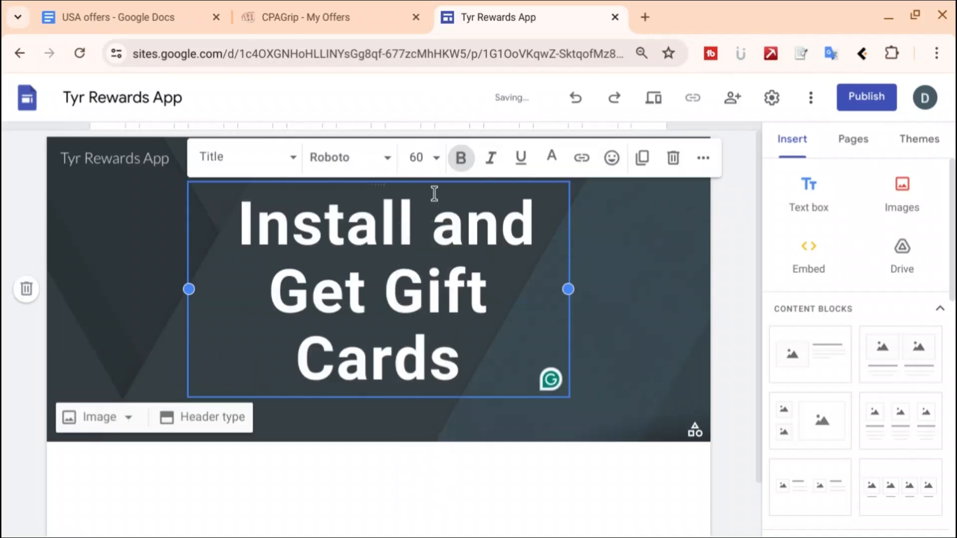
left_click(435, 158)
scroll(414, 399, "down", 3)
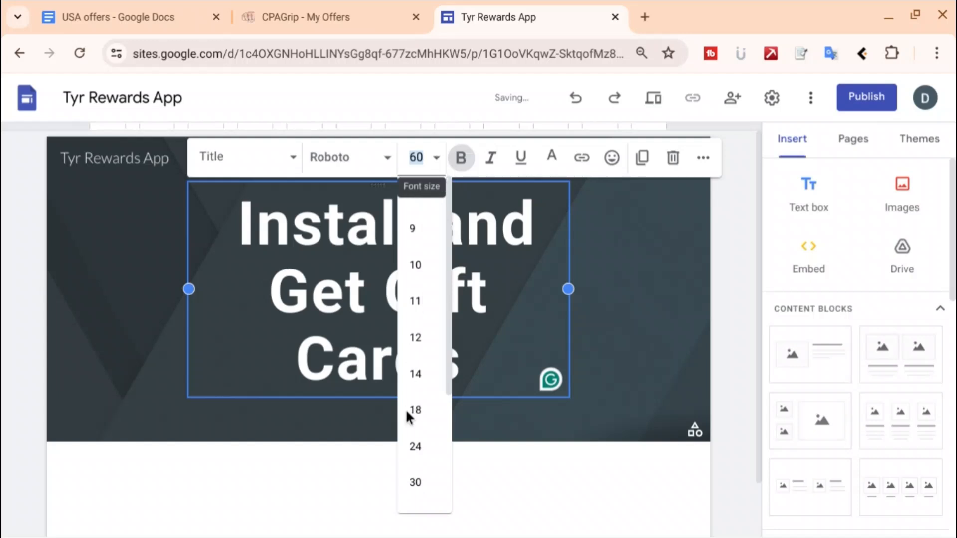
left_click(416, 391)
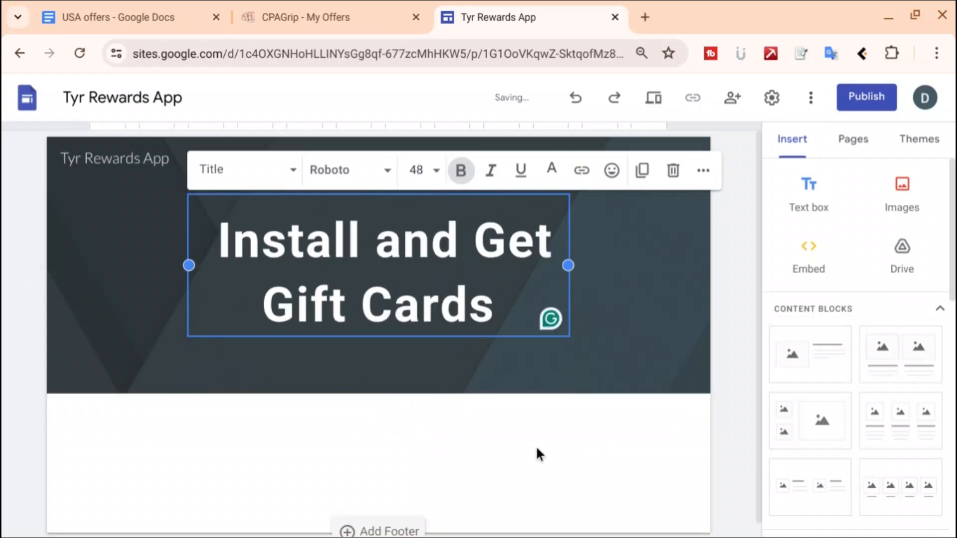
left_click(616, 306)
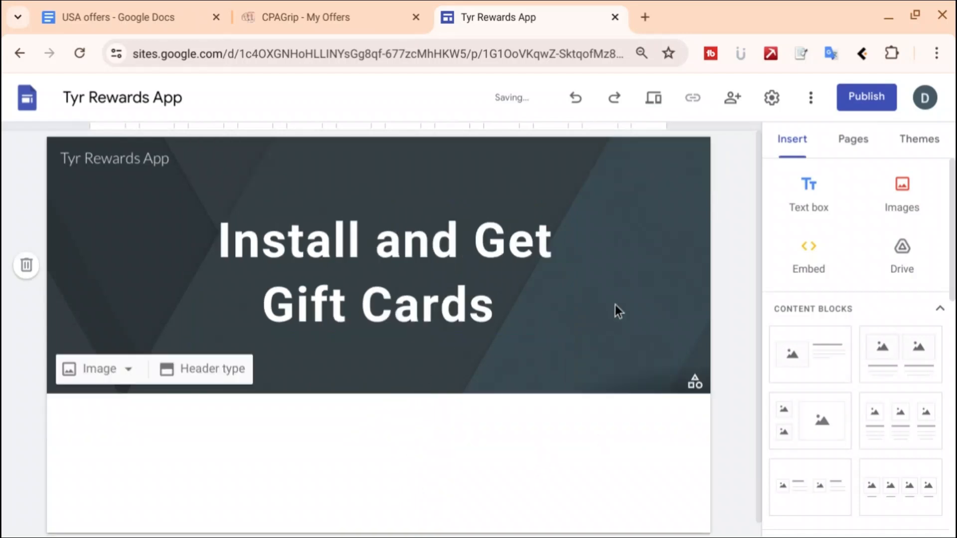
Upload the saved Tyr Rewards preview image from the Downloads folder as the header background and adjust it for readability
left_click(102, 375)
left_click(99, 424)
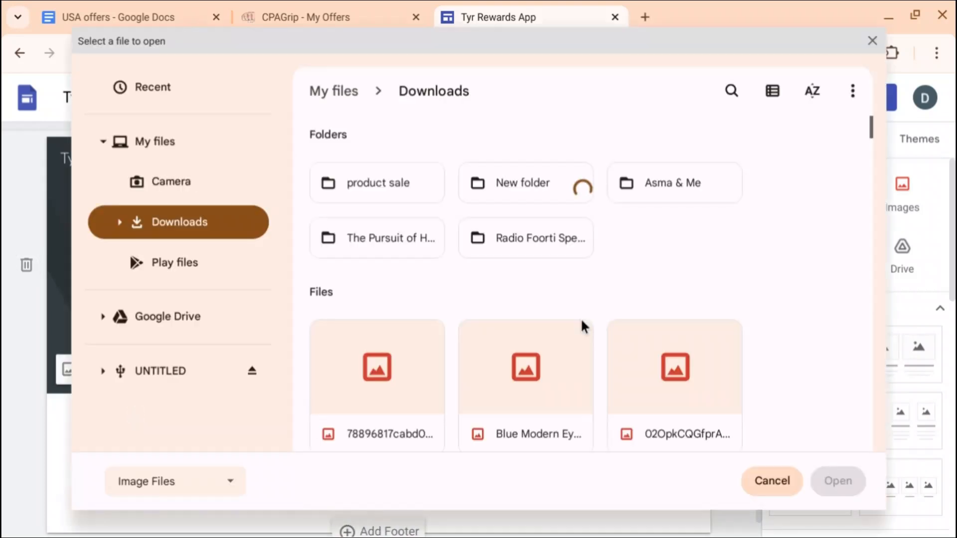
left_click(382, 381)
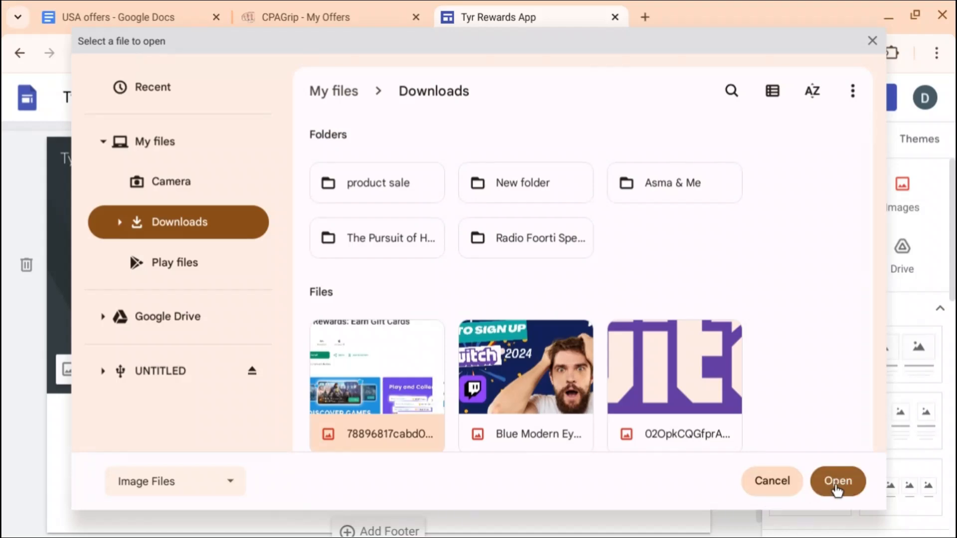
left_click(838, 483)
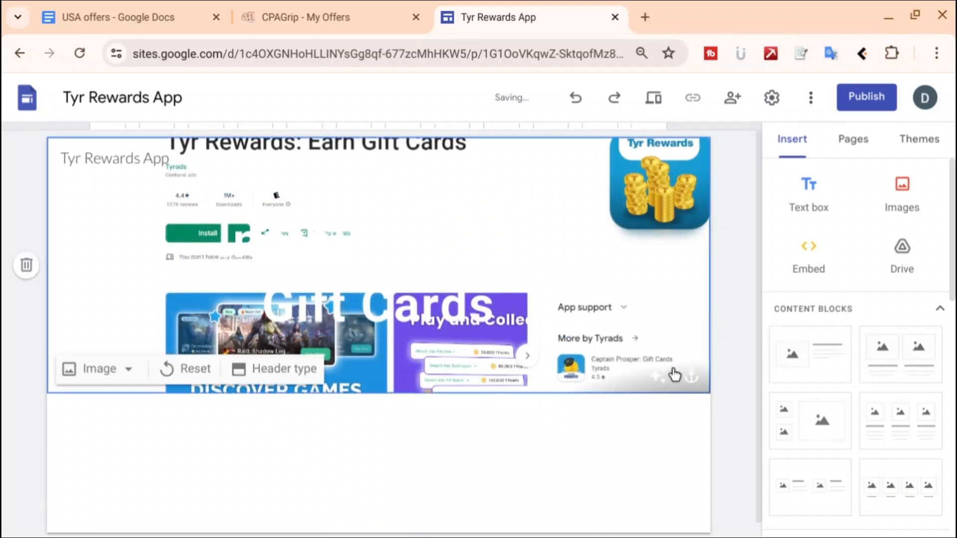
left_click(658, 386)
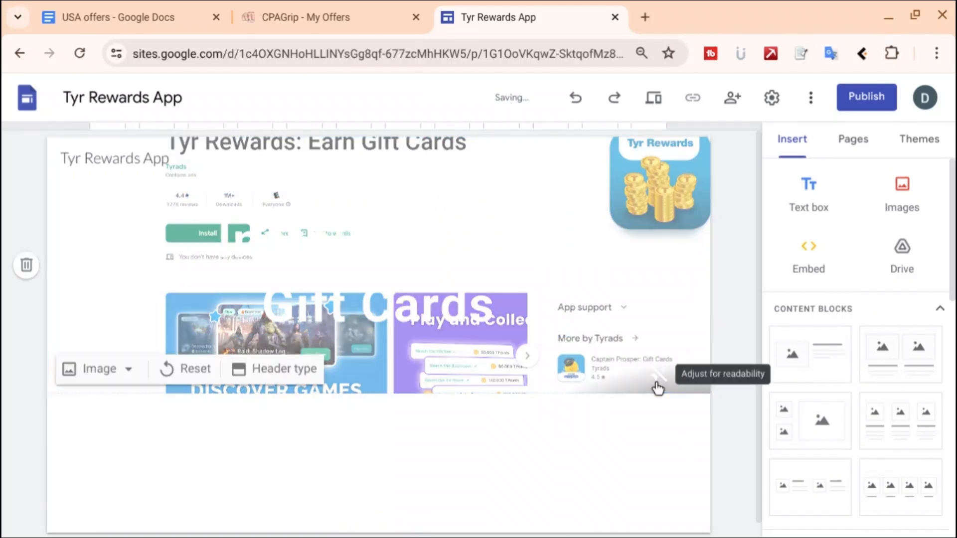
Change the text color of the "Install and Get Gift Cards" title to red
left_click(442, 299)
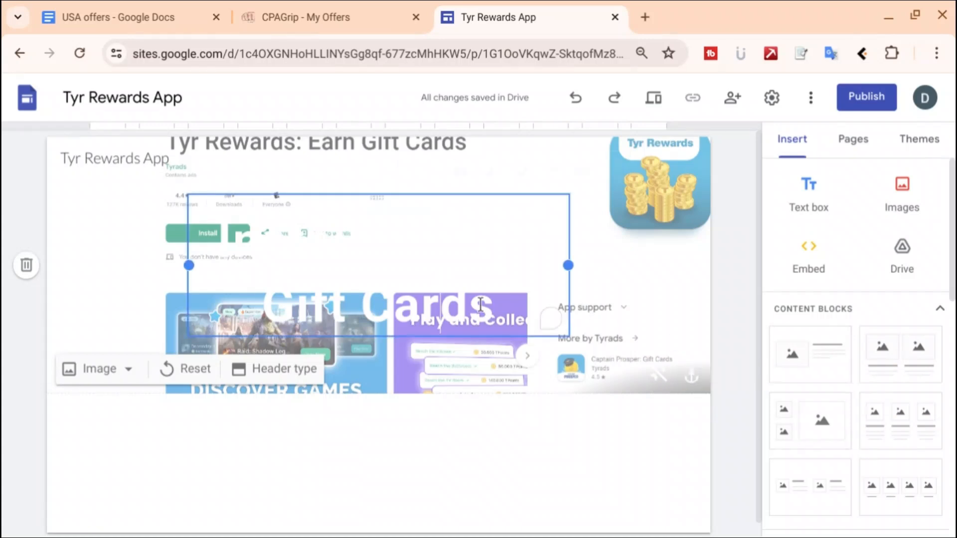
left_click_drag(498, 311, 118, 218)
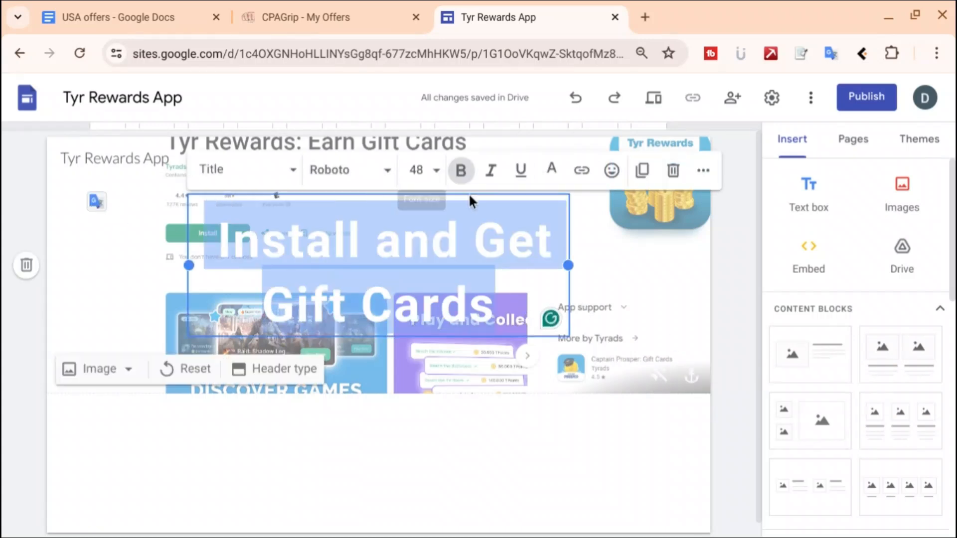
left_click(552, 170)
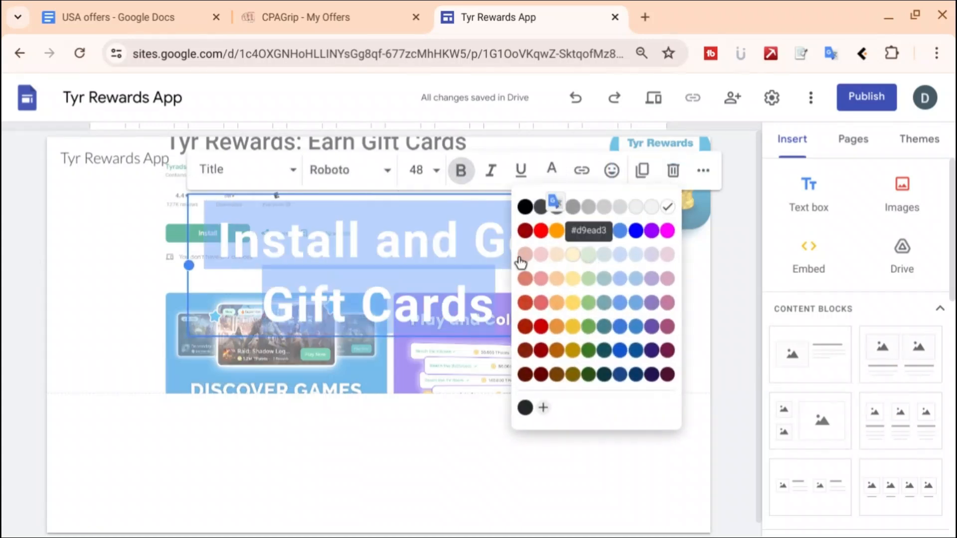
left_click(529, 230)
left_click(471, 436)
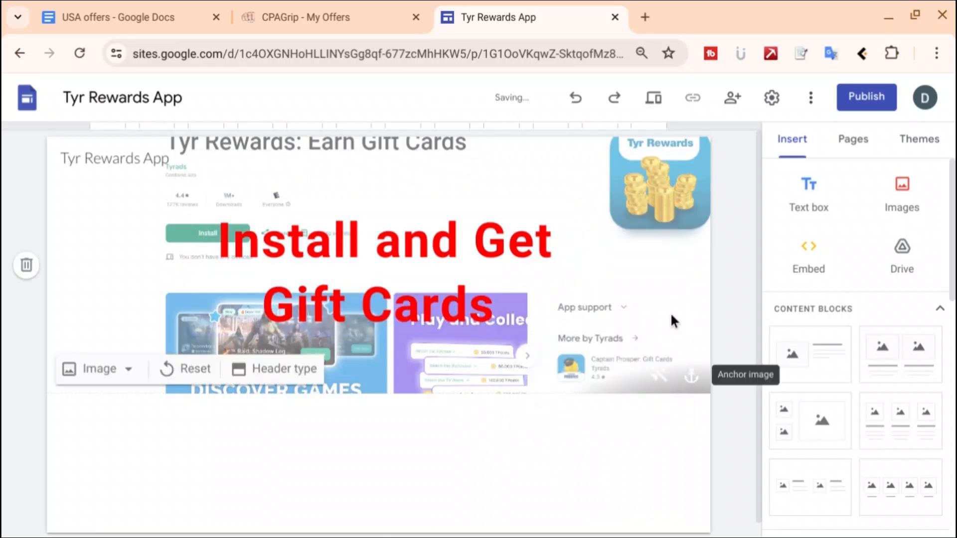
Anchor the header background image to its top edge
left_click(691, 378)
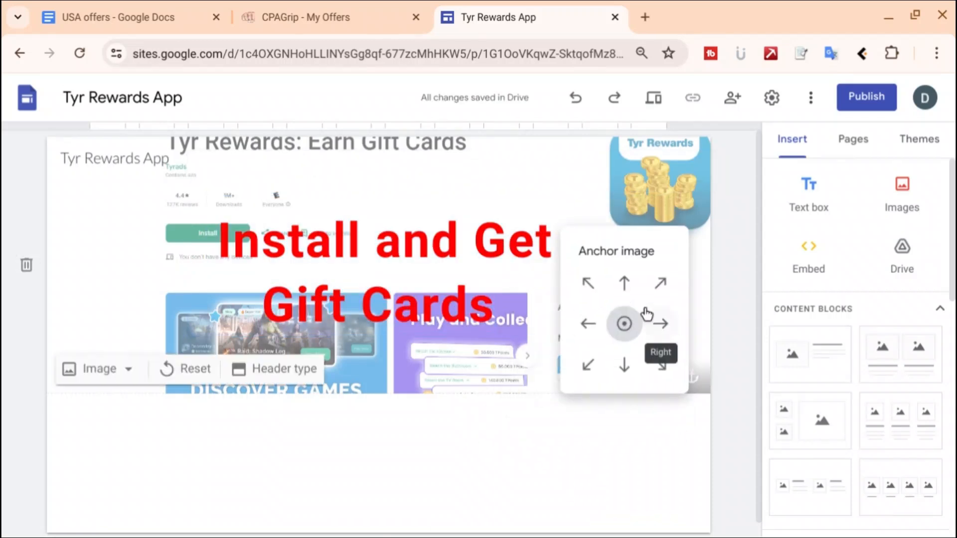
left_click(624, 284)
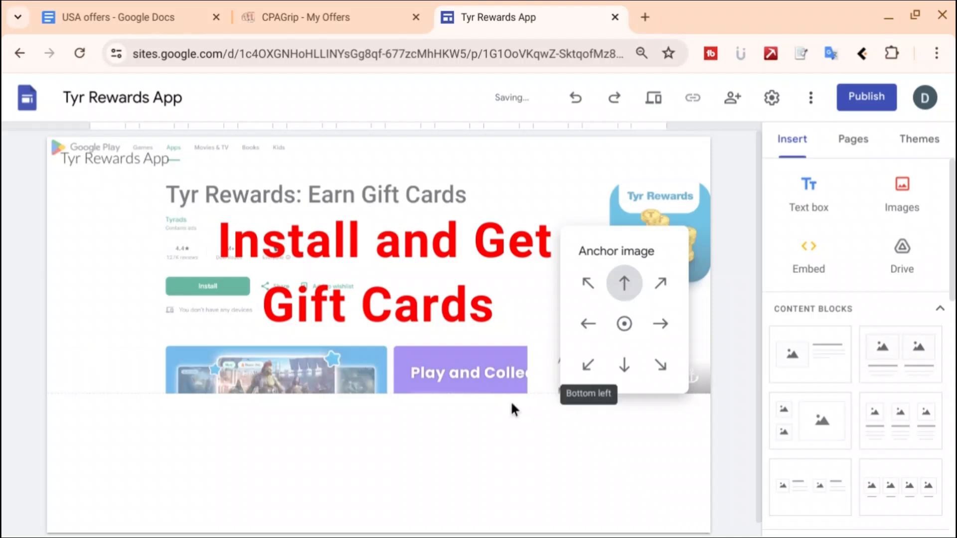
left_click(476, 431)
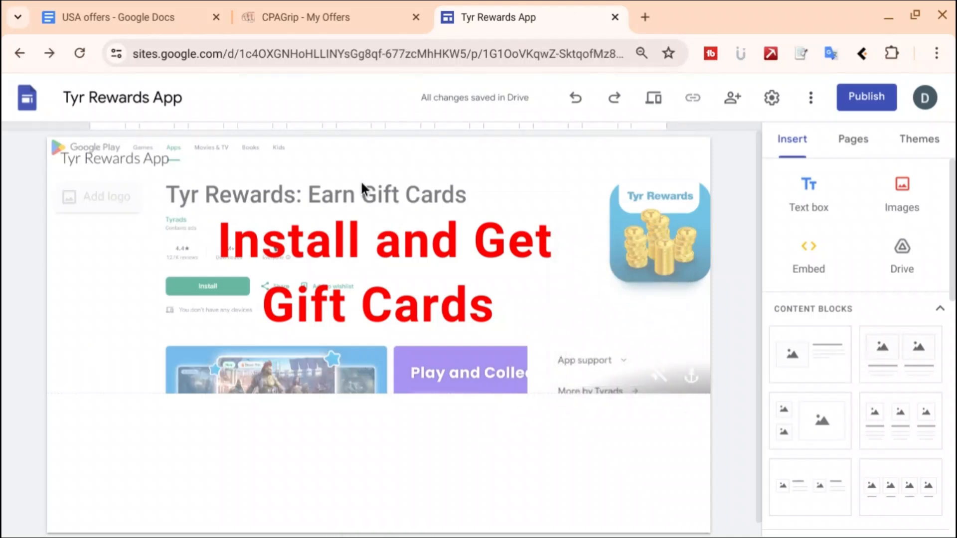
Search Google for "tyr rewards app" in a new browser tab
left_click(644, 17)
type("t")
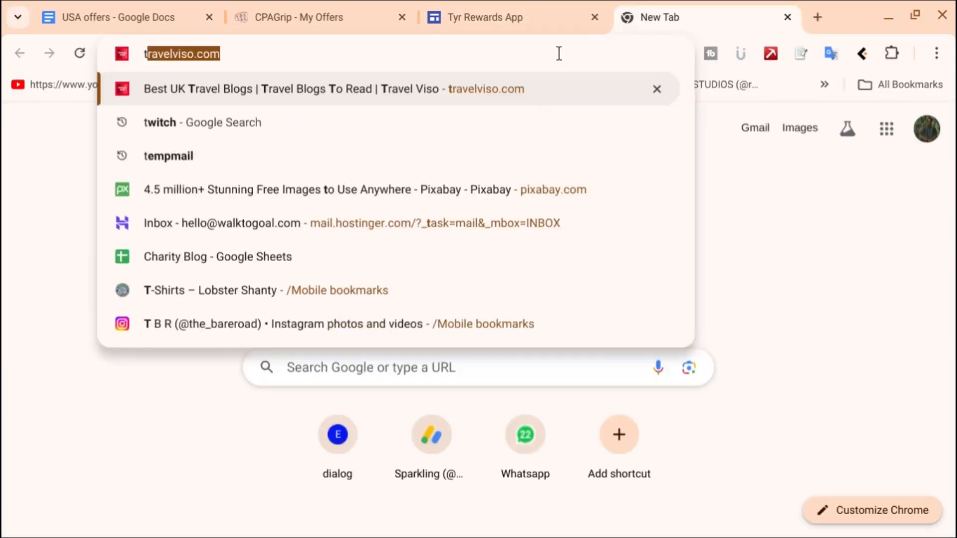
type("ry")
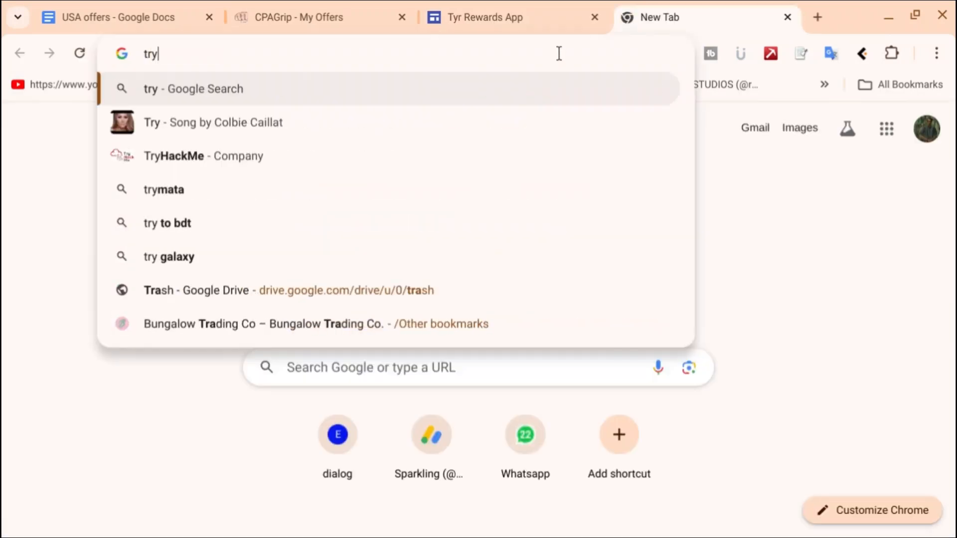
type(" r")
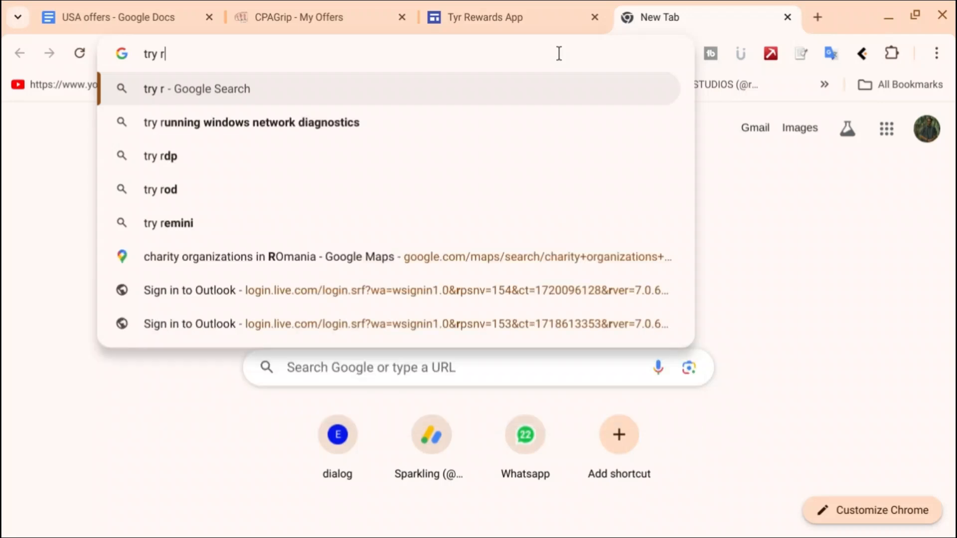
type("ew")
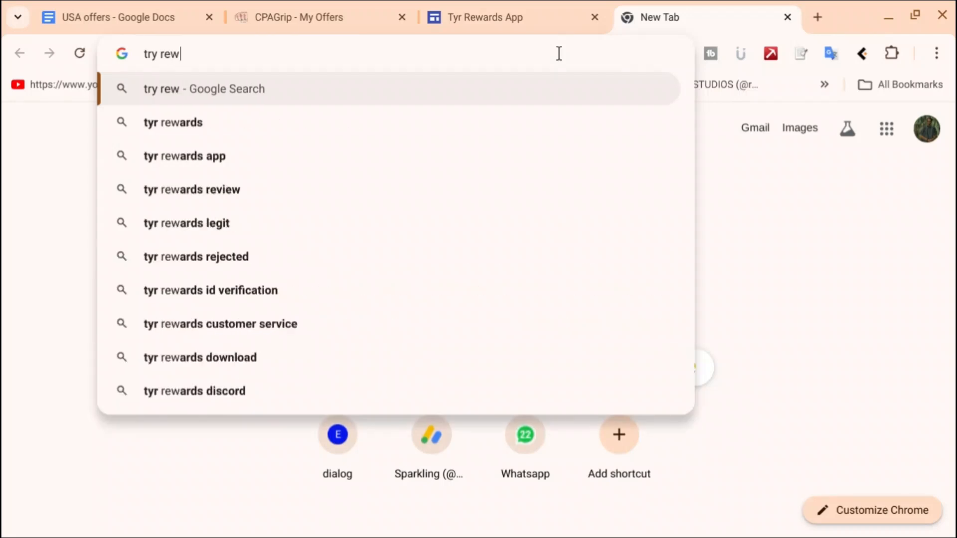
key("Down")
key("Down")
key("Return")
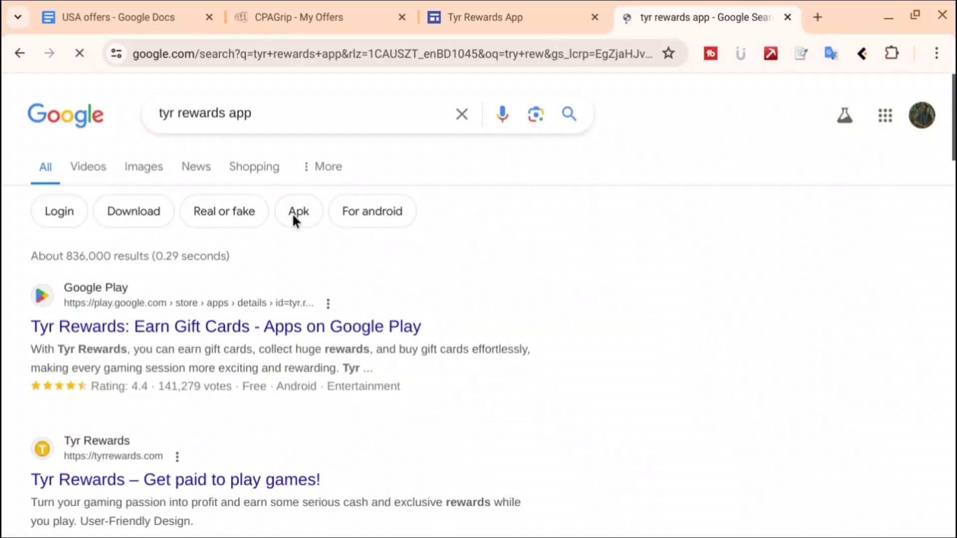
Browse the Google image results for the Tyr Rewards app to find a suitable picture
left_click(133, 172)
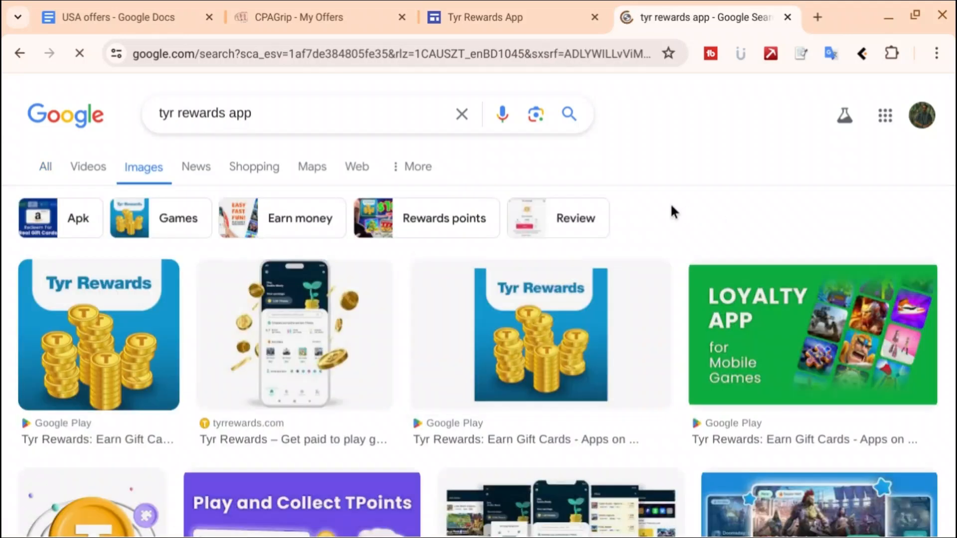
scroll(823, 212, "down", 1)
scroll(822, 212, "down", 2)
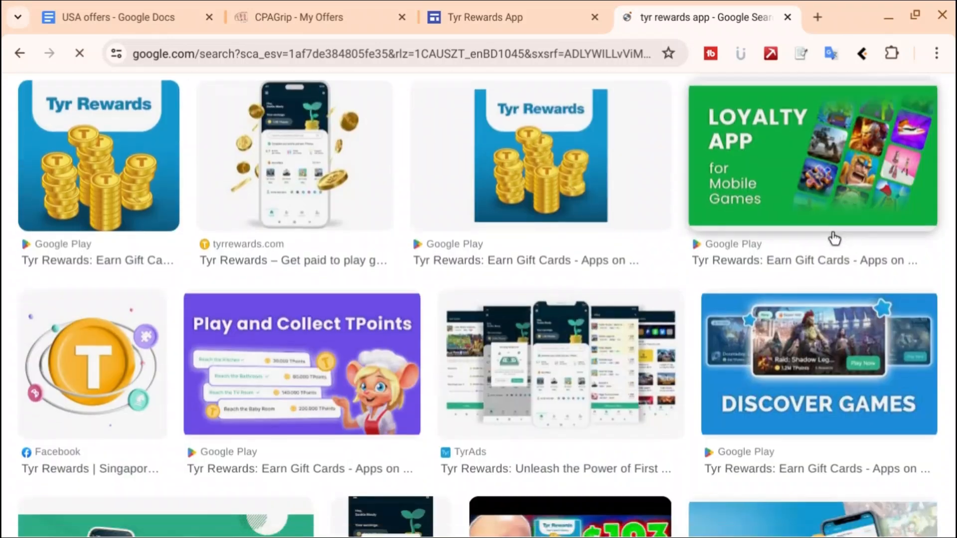
scroll(833, 238, "down", 8)
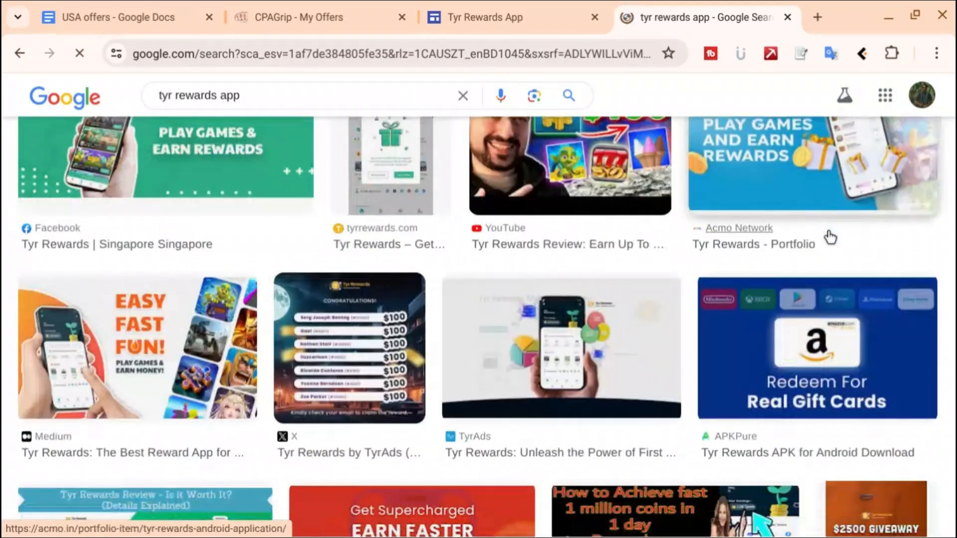
scroll(831, 238, "down", 6)
scroll(832, 230, "down", 3)
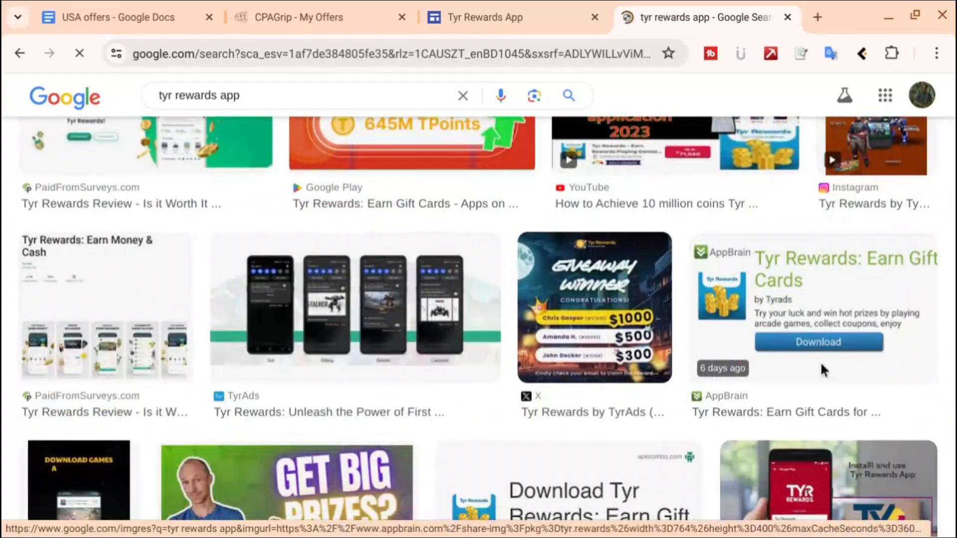
scroll(798, 359, "down", 2)
scroll(755, 357, "down", 6)
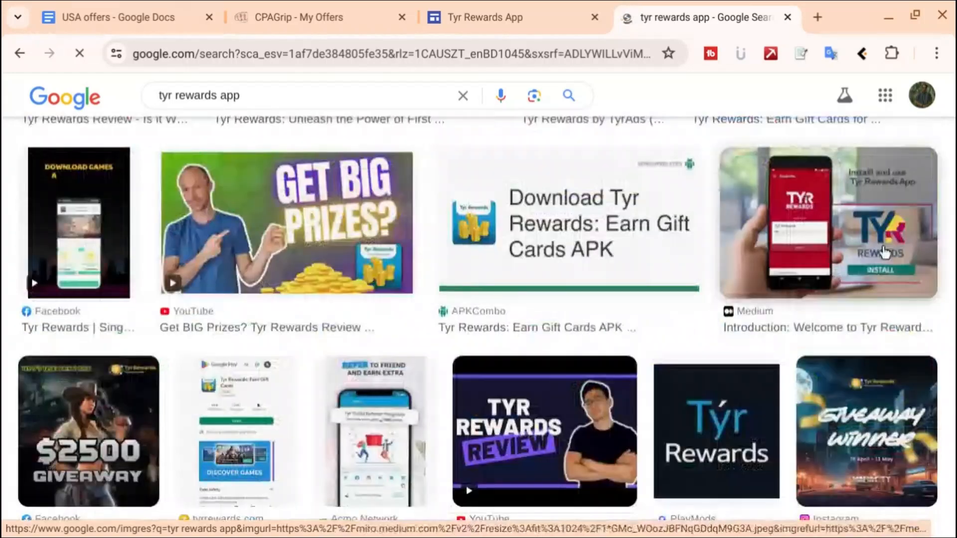
scroll(733, 252, "down", 3)
scroll(882, 253, "down", 1)
scroll(692, 348, "up", 5)
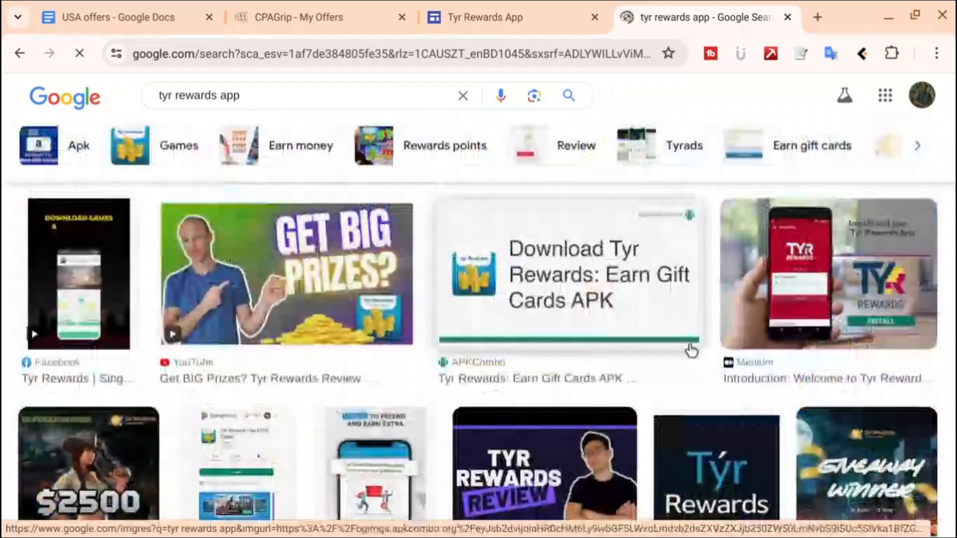
scroll(690, 352, "down", 6)
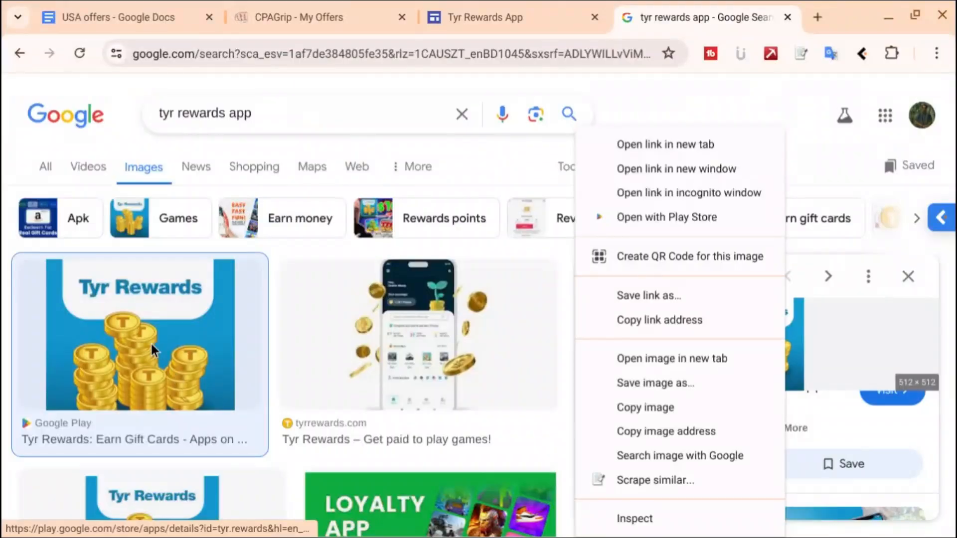
Save the Tyr Rewards coin-stack image from the Google Play result and return to the Tyr Rewards App site editor
left_click(666, 382)
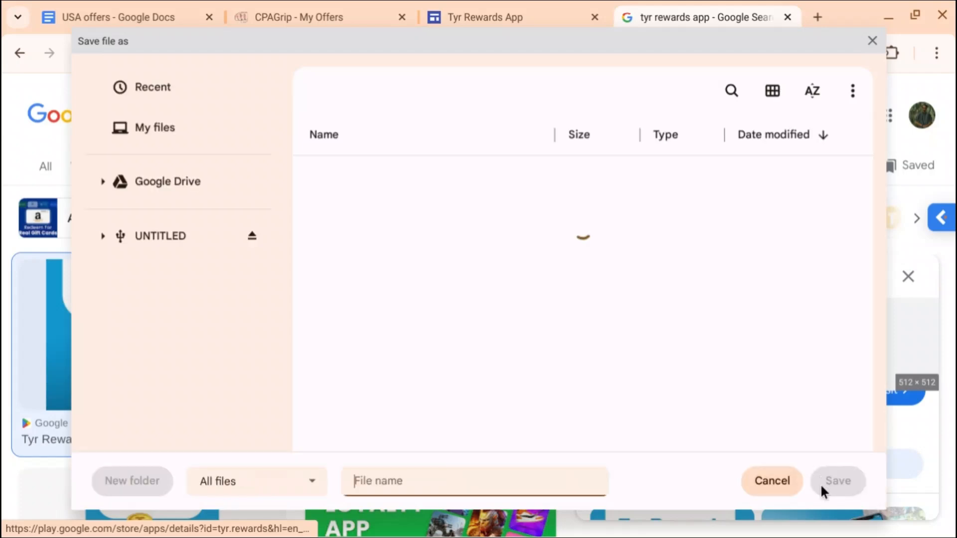
left_click(836, 486)
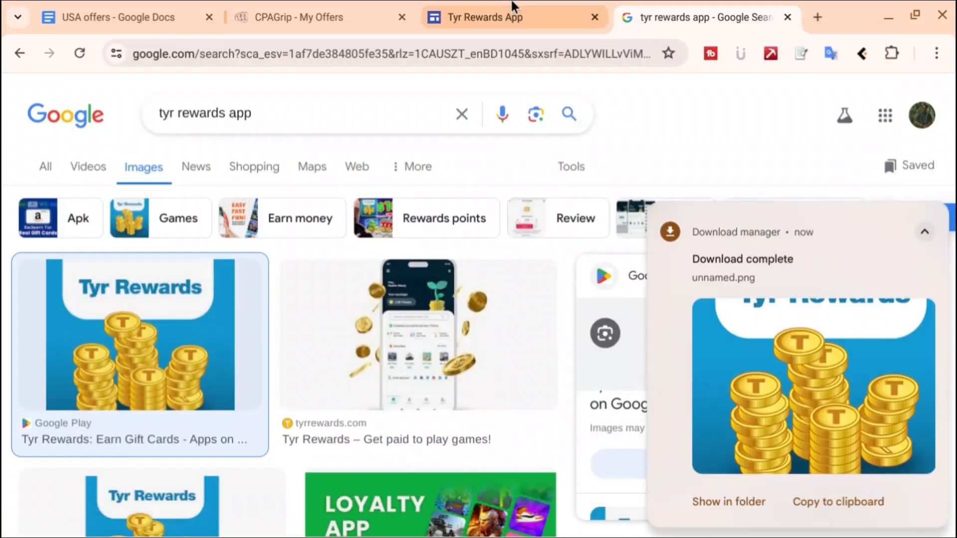
left_click(441, 17)
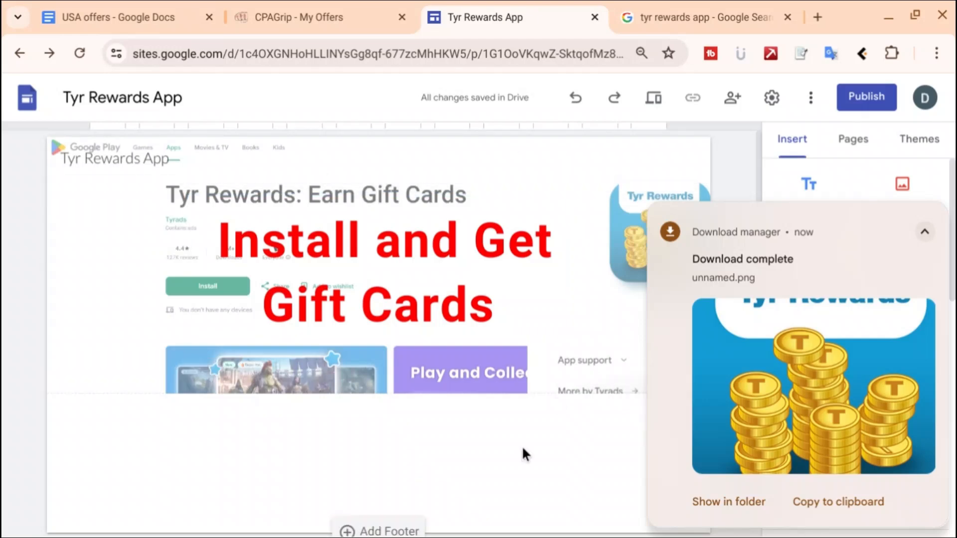
left_click(937, 216)
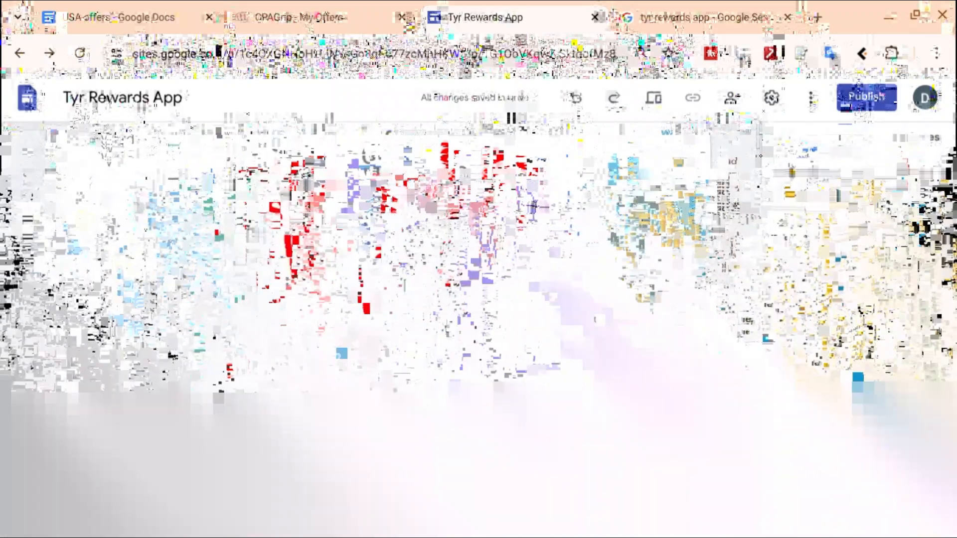
Add a text box below the header reading "Get Gift Cards Install and Use the Tyr Rewards App!", copying the offer title from CPAGrip
left_click(808, 194)
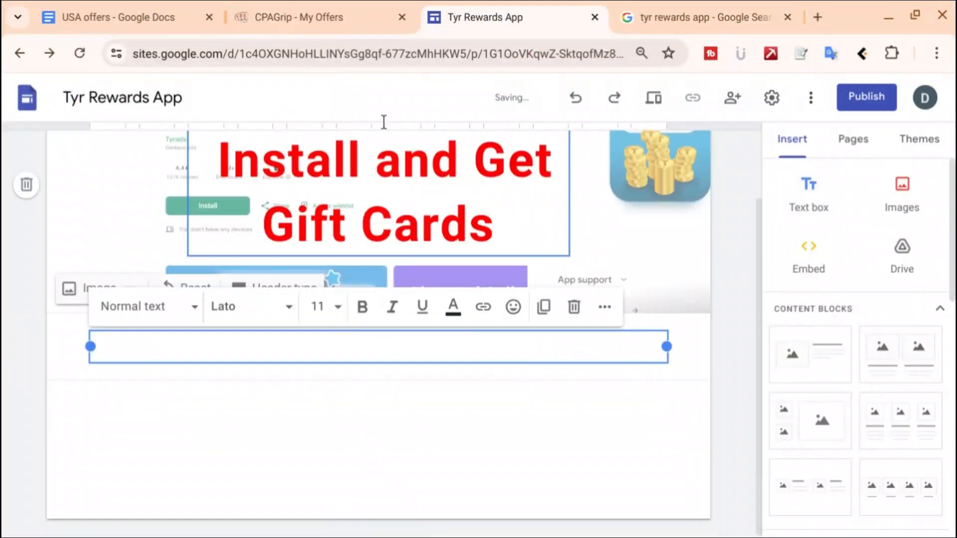
left_click(279, 10)
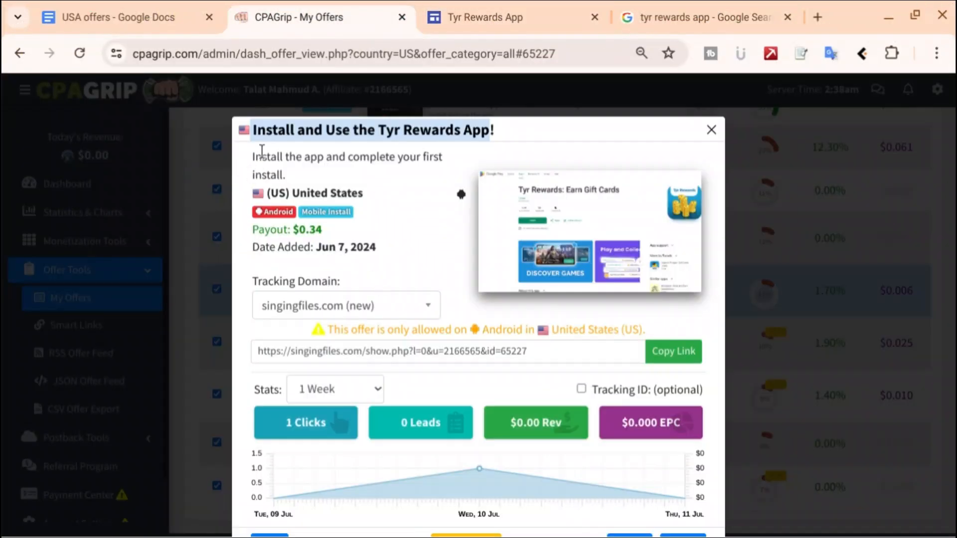
left_click_drag(254, 157, 296, 178)
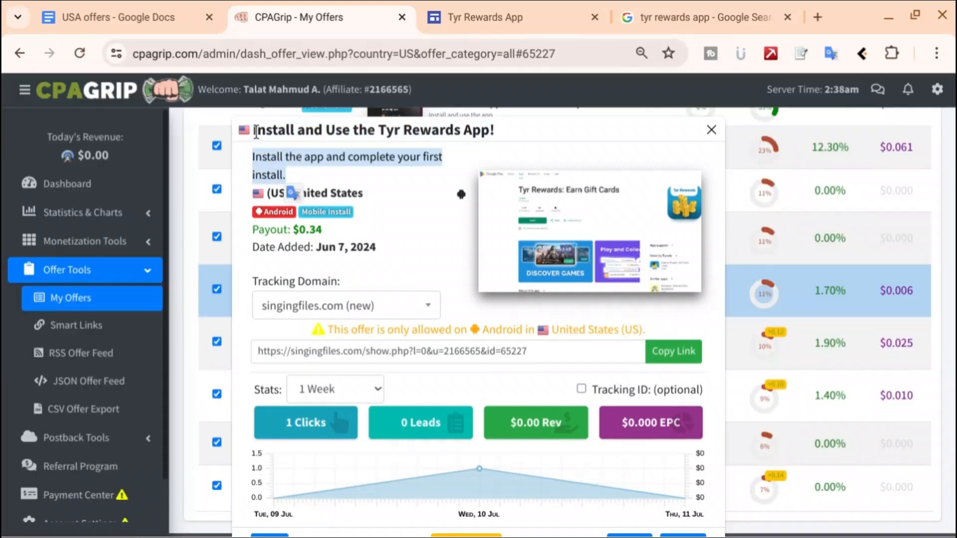
left_click_drag(254, 131, 492, 131)
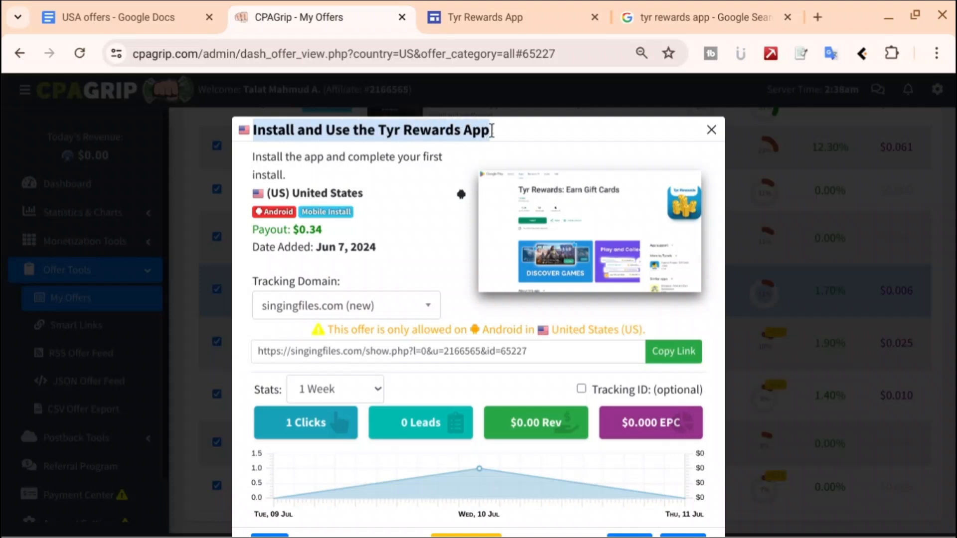
left_click(482, 17)
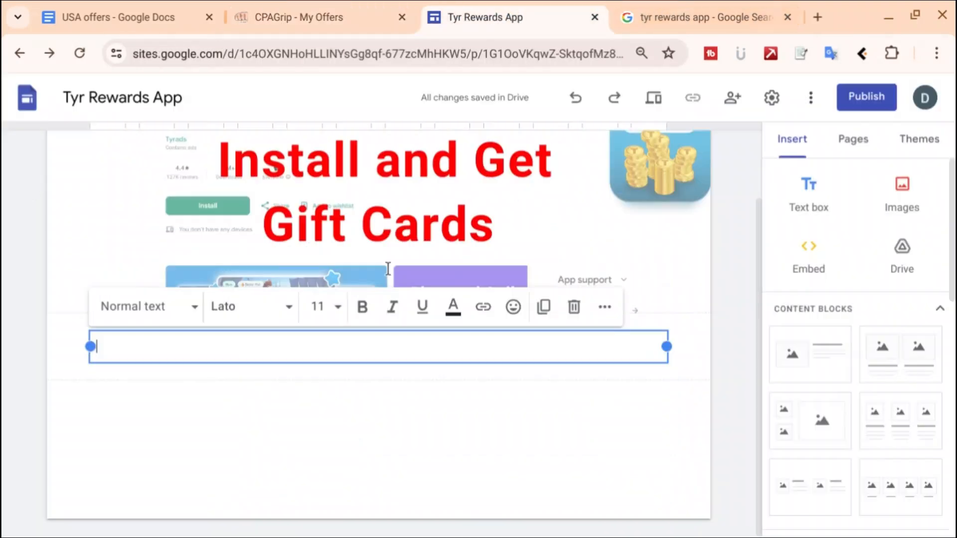
left_click(404, 361)
type("G")
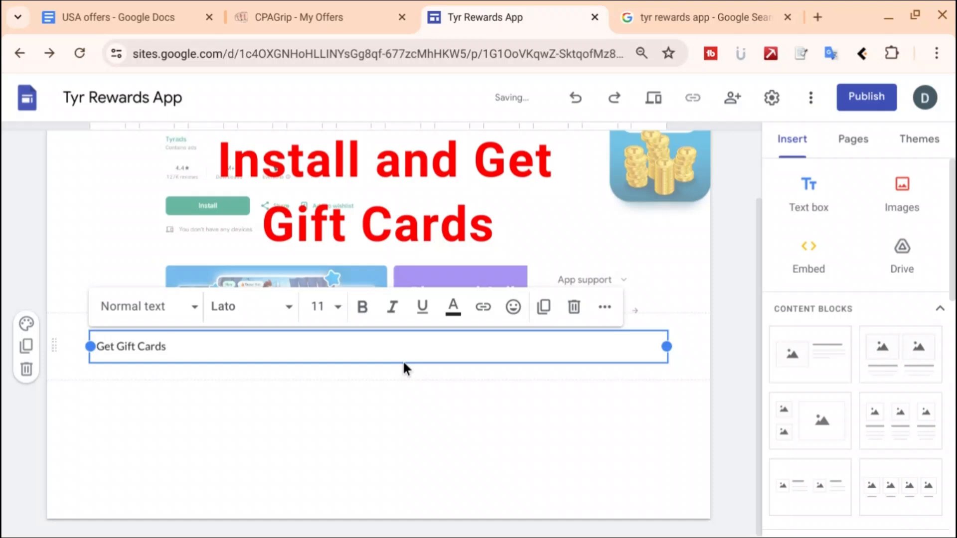
type("et Gift Cards")
type("Install and Use the Tyr Rewards App!")
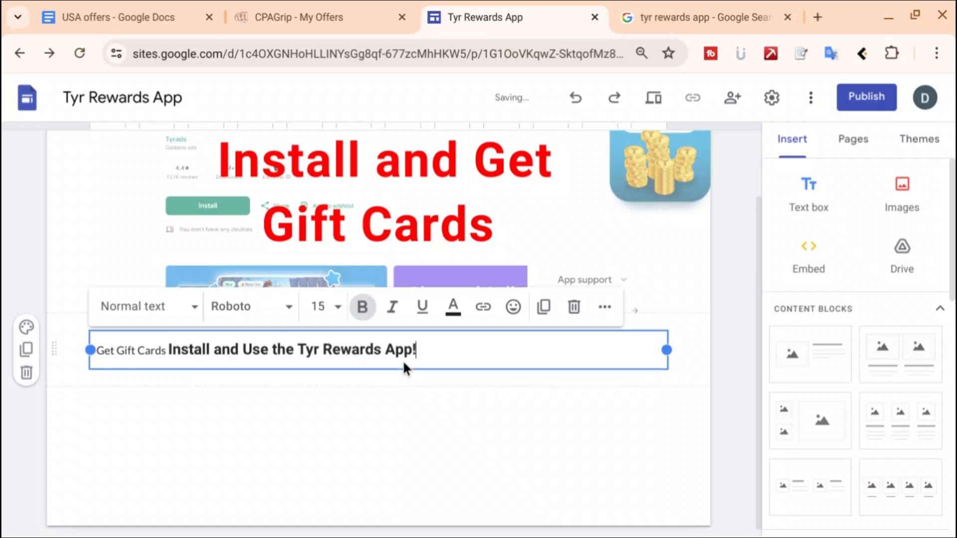
Make all the text in the new text box bold and set its font size to 60
key("ctrl+a")
left_click(365, 312)
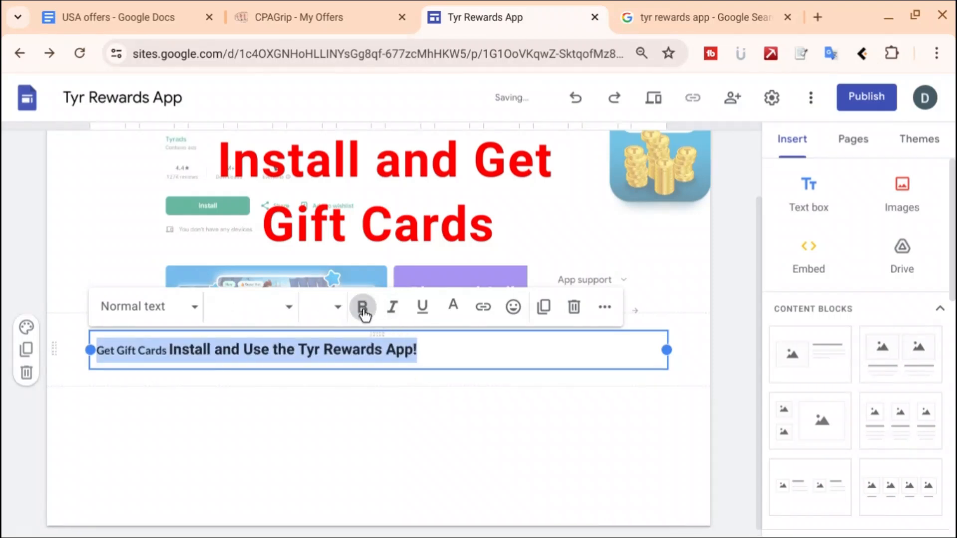
left_click(335, 313)
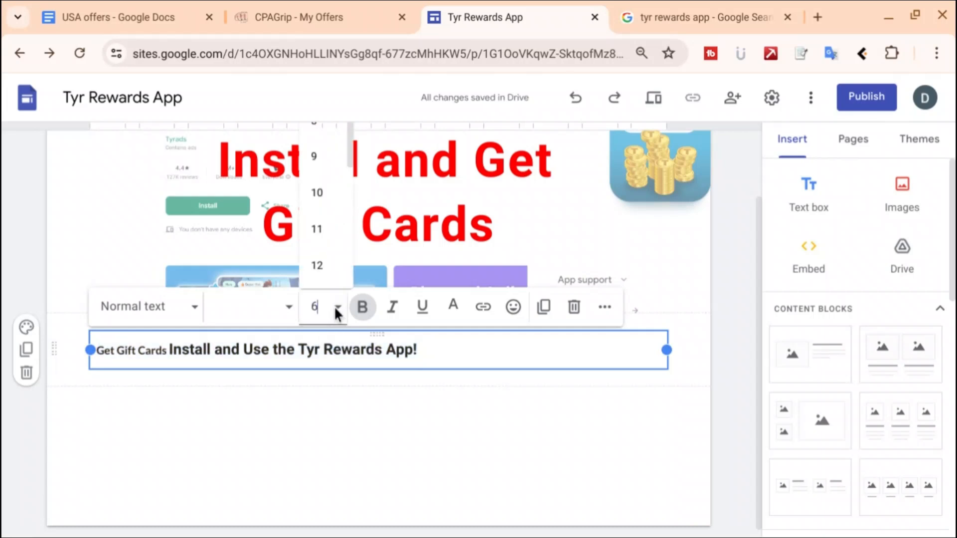
type("69")
key("BackSpace")
type("0")
key("Return")
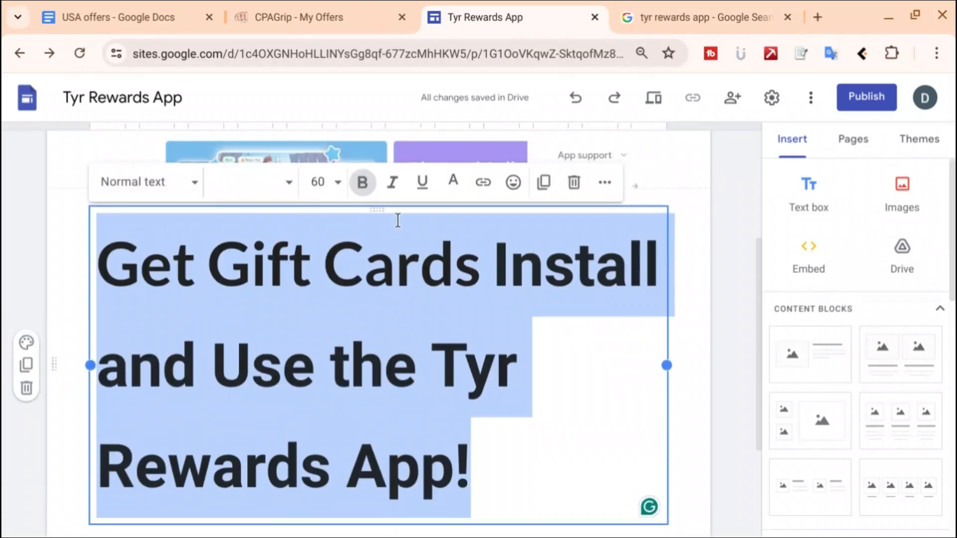
Set the text box's font size to 36 and center its text
left_click(339, 187)
scroll(331, 343, "down", 3)
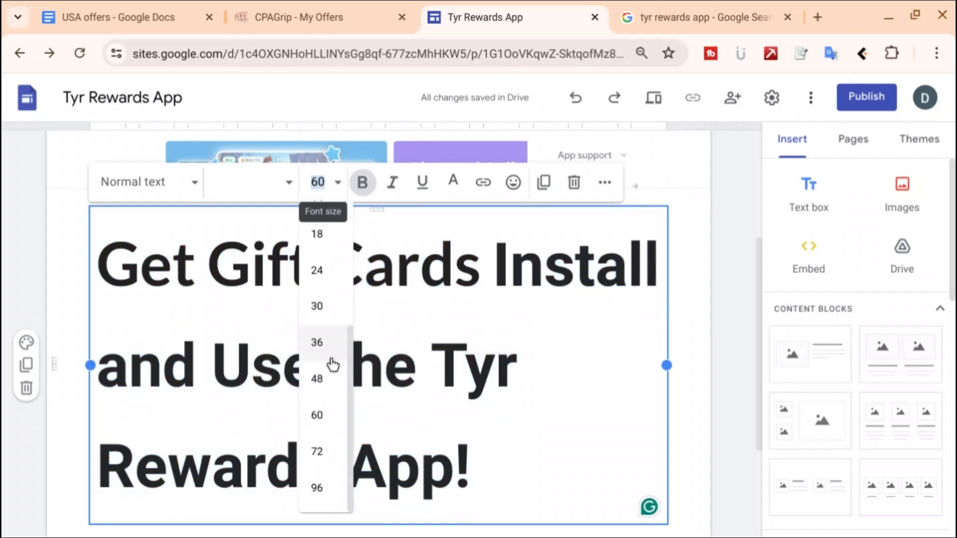
left_click(323, 343)
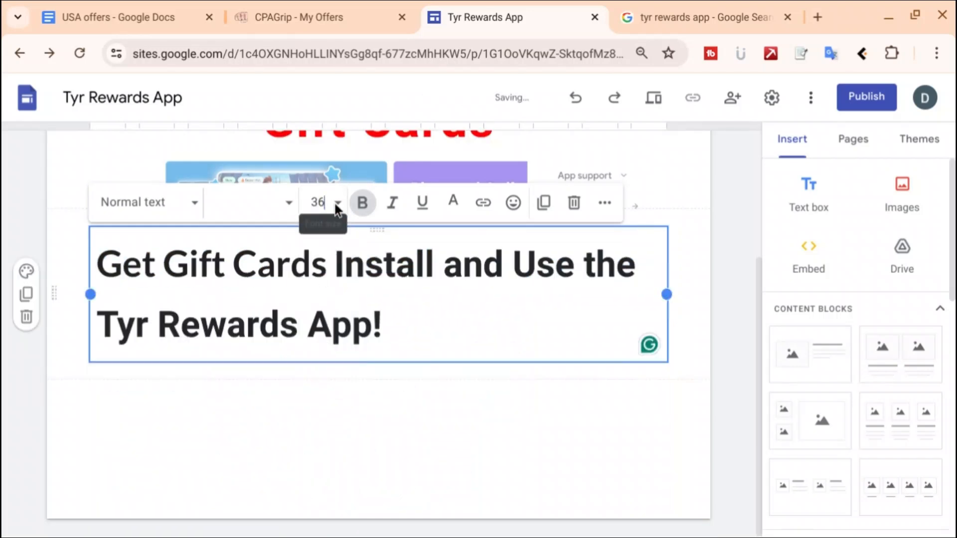
left_click(605, 202)
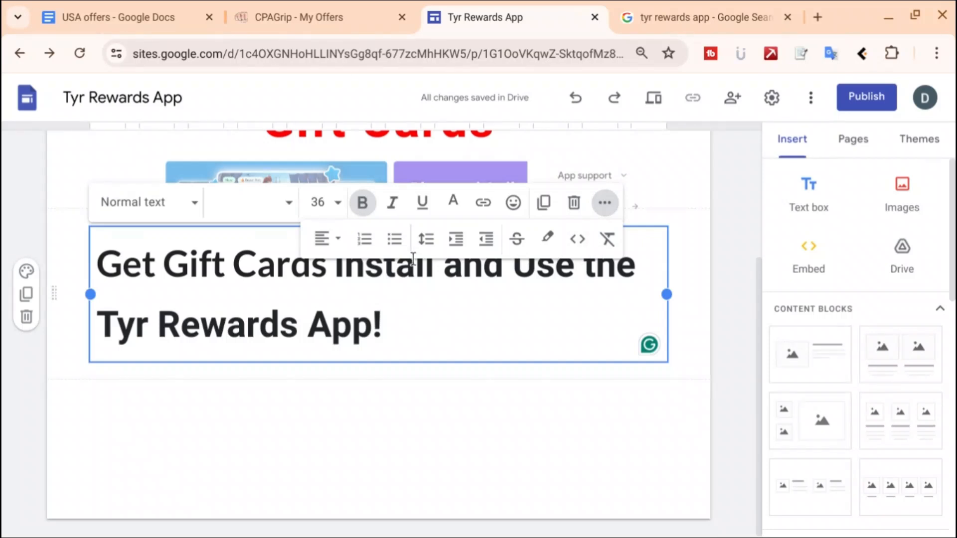
left_click(337, 242)
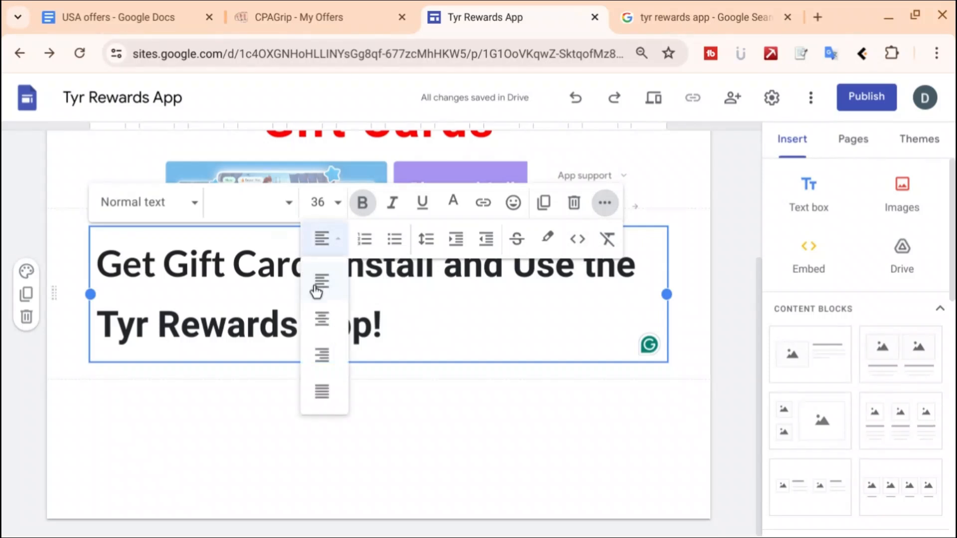
left_click(316, 318)
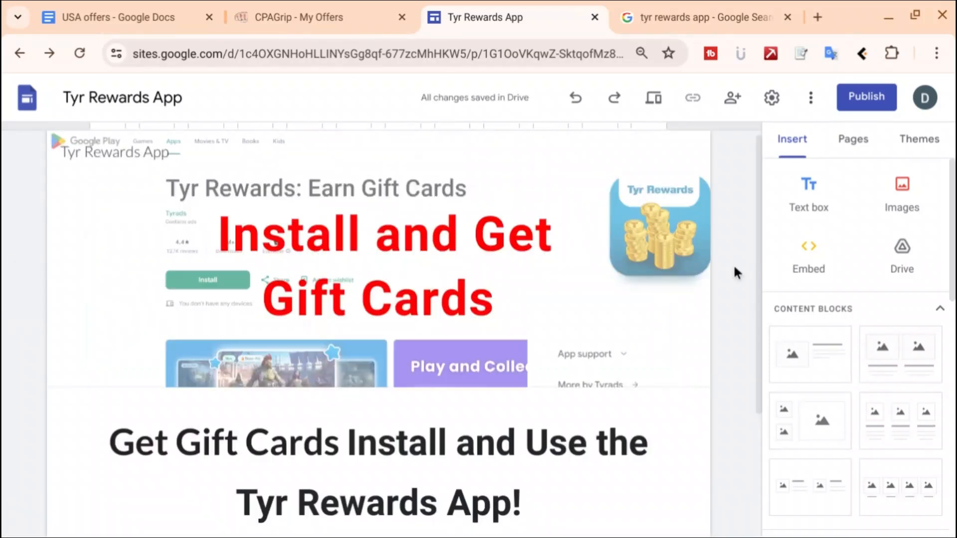
Review the page's header and text section and the elements available for insertion
scroll(427, 271, "down", 2)
scroll(261, 274, "up", 2)
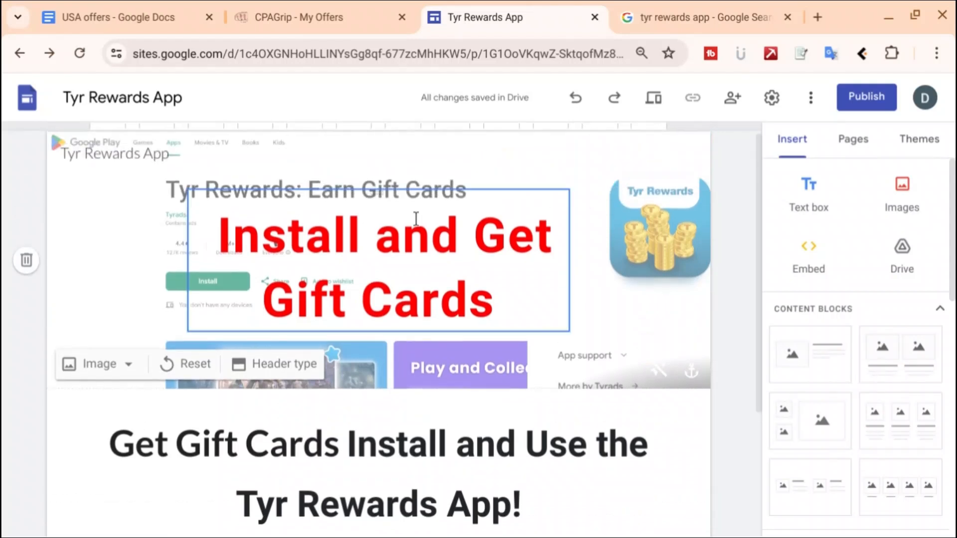
scroll(361, 263, "down", 4)
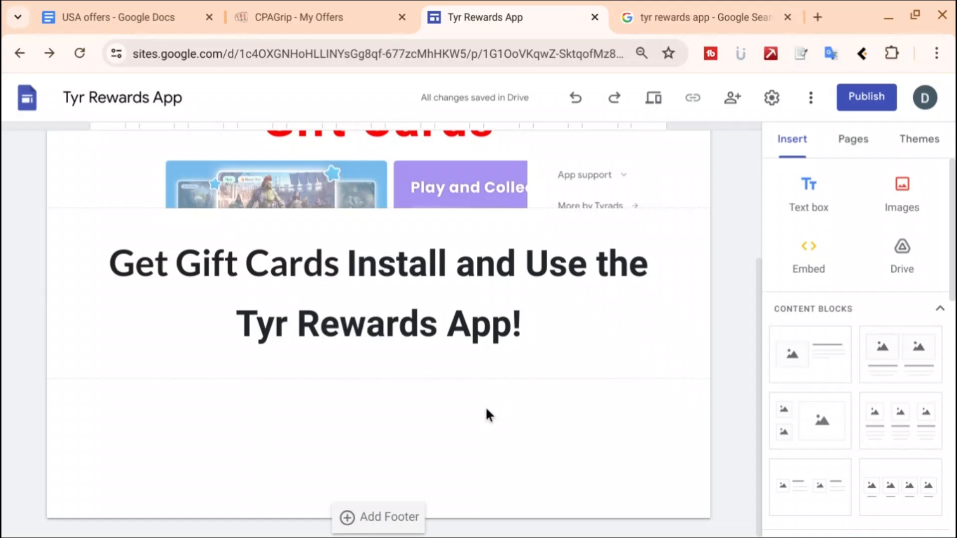
scroll(458, 423, "up", 3)
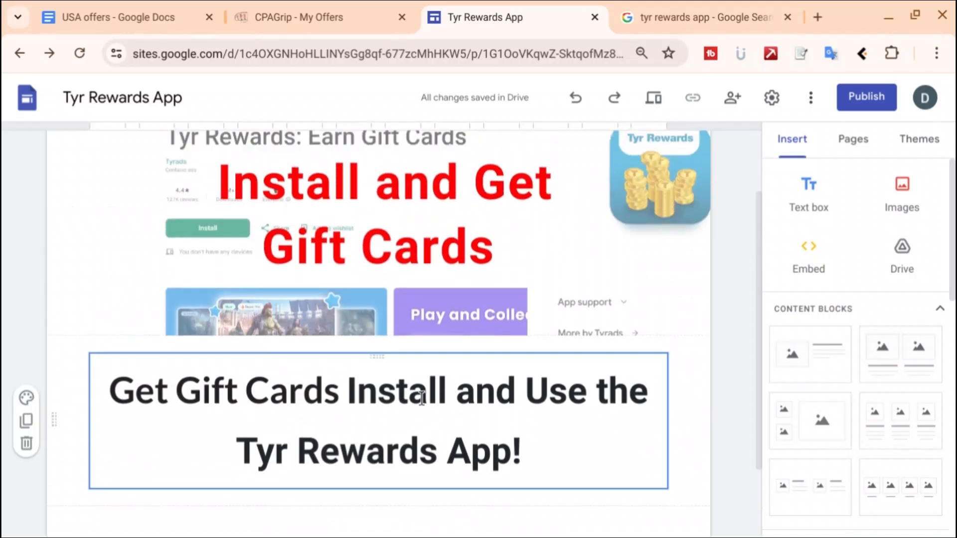
left_click(939, 310)
scroll(496, 443, "down", 3)
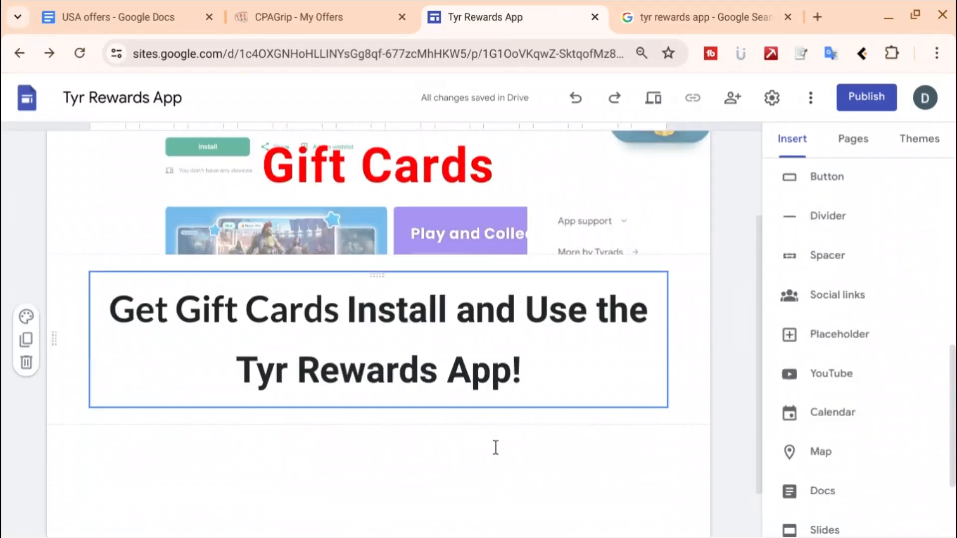
scroll(923, 216, "up", 2)
left_click(933, 212)
scroll(918, 205, "up", 2)
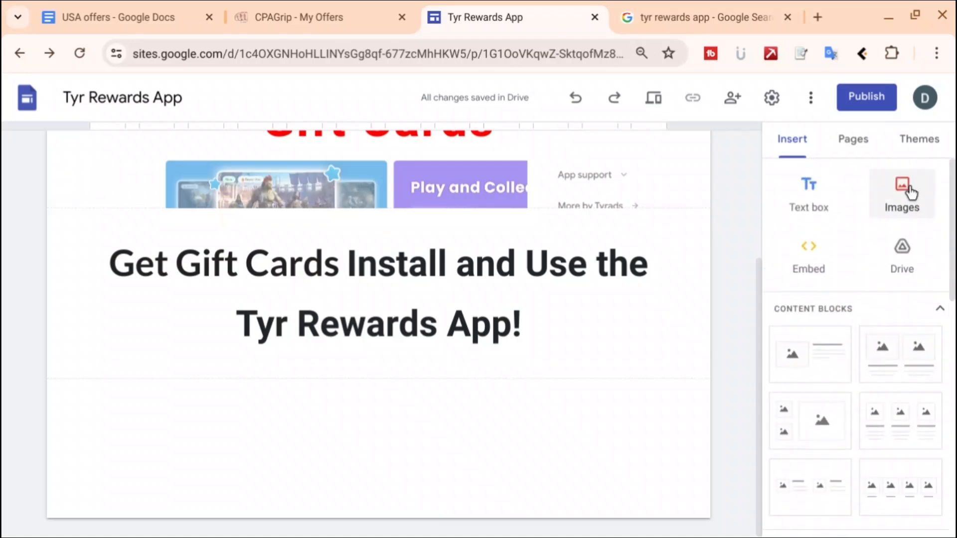
Upload unnamed.png from the Downloads folder below the text box and center the image on the page
left_click(905, 187)
left_click(913, 241)
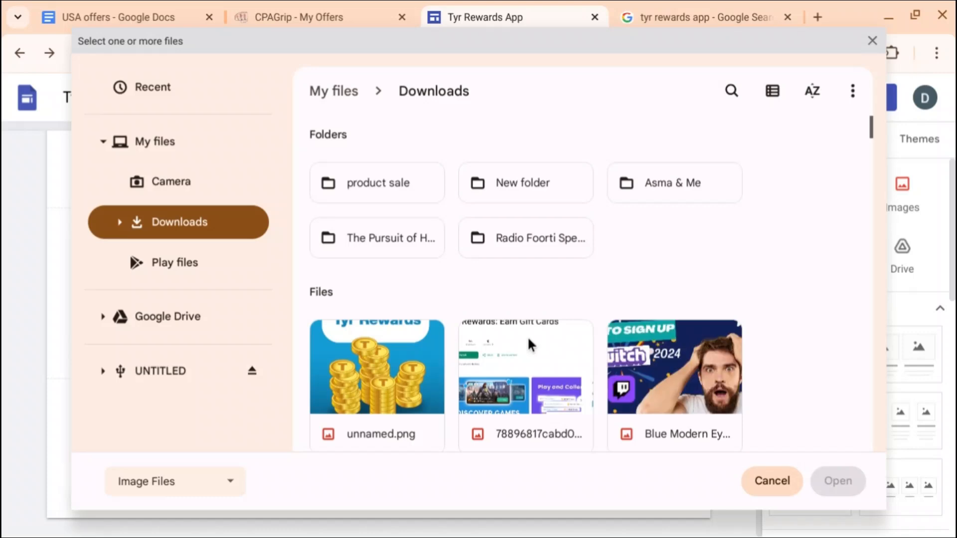
left_click(394, 374)
left_click(839, 481)
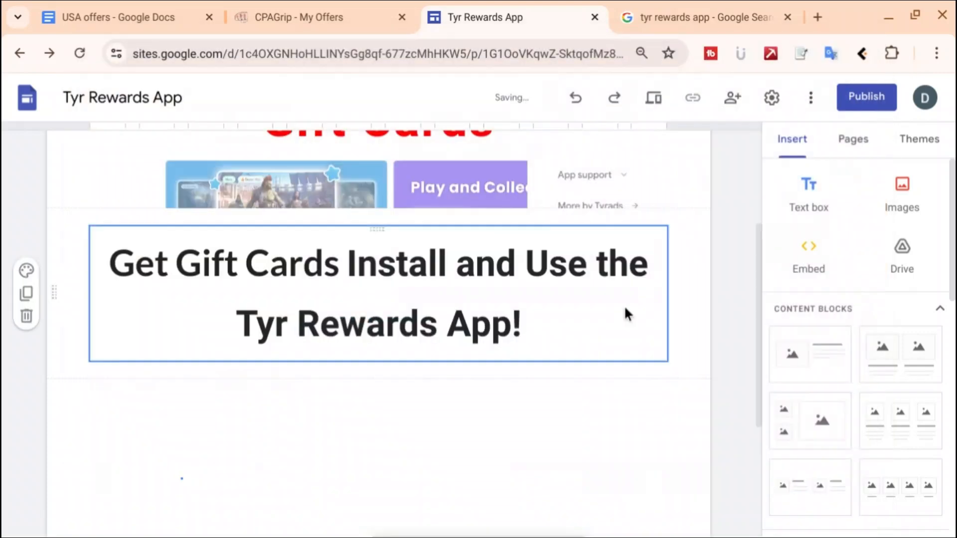
left_click_drag(229, 293, 388, 221)
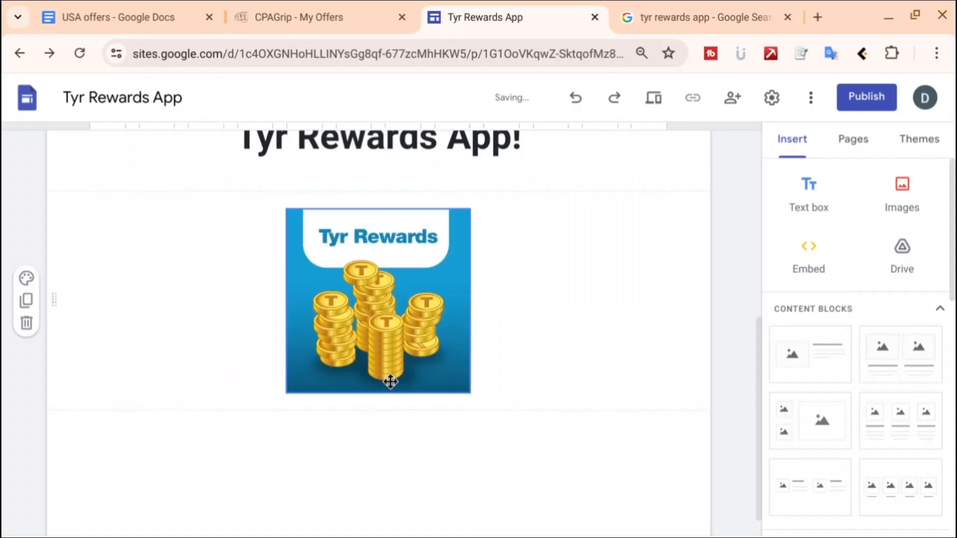
scroll(685, 271, "up", 4)
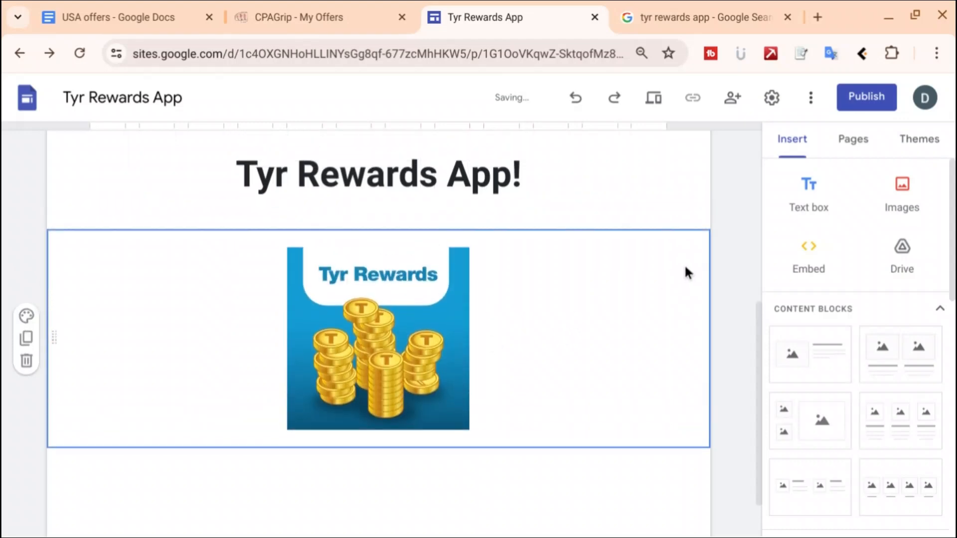
Upload the blue Download button image from the Downloads folder below the Tyr Rewards image and center it on the page
scroll(398, 323, "up", 4)
scroll(549, 333, "down", 8)
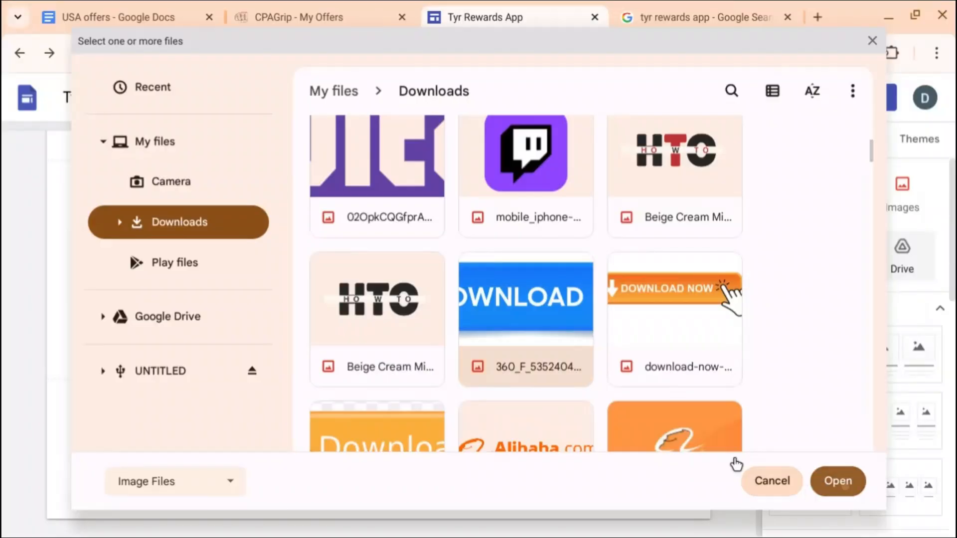
left_click(838, 480)
left_click_drag(188, 335, 389, 320)
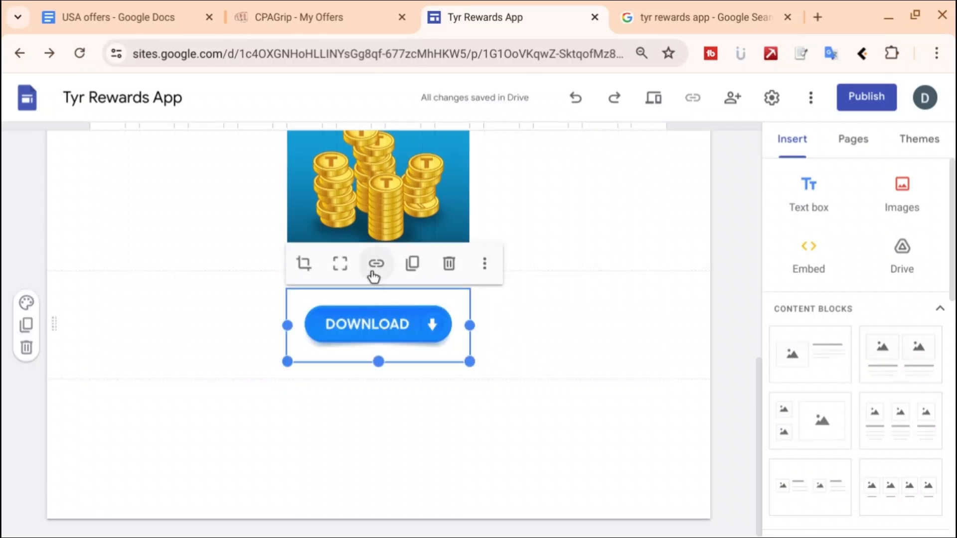
Link the Download button image to the Tyr Rewards offer's singingfiles.com tracking link copied from CPAGrip
left_click(376, 270)
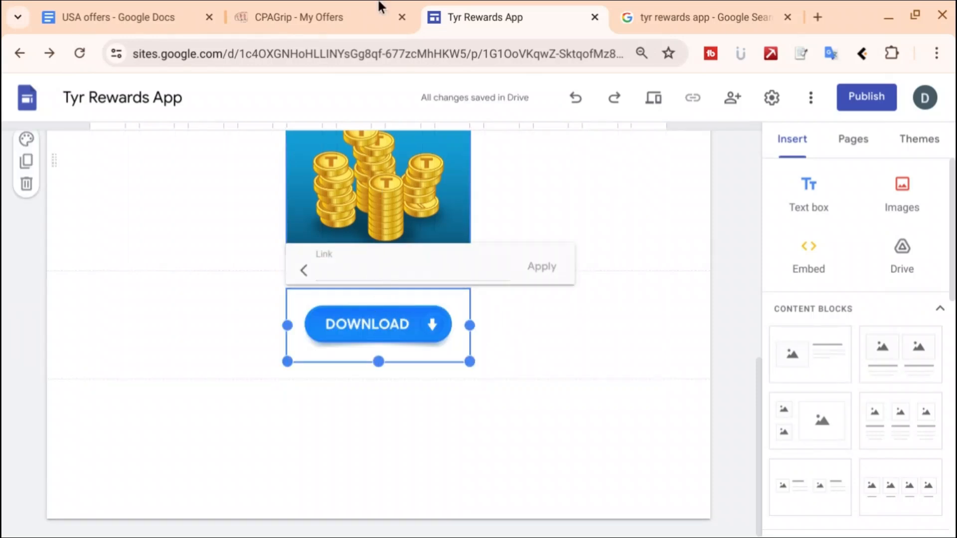
left_click(299, 17)
left_click(679, 355)
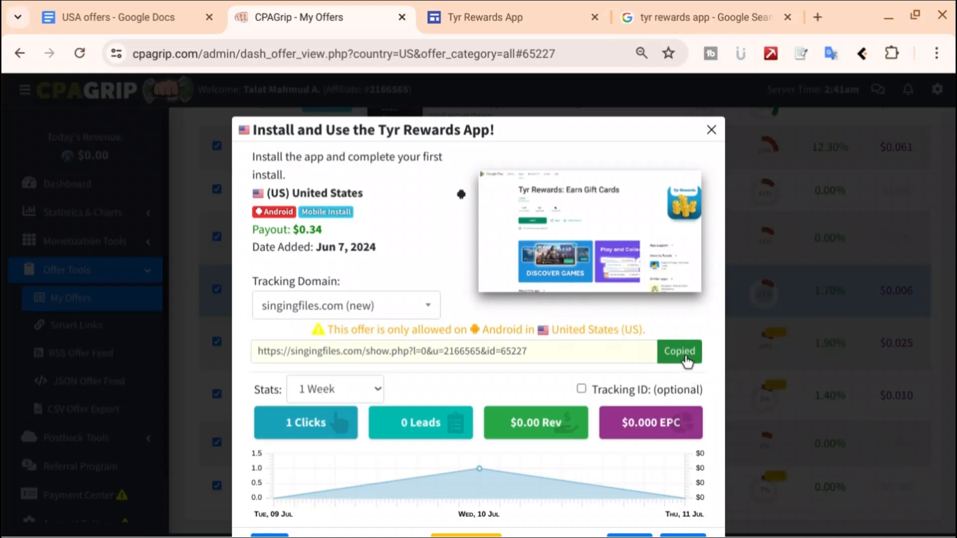
left_click(510, 4)
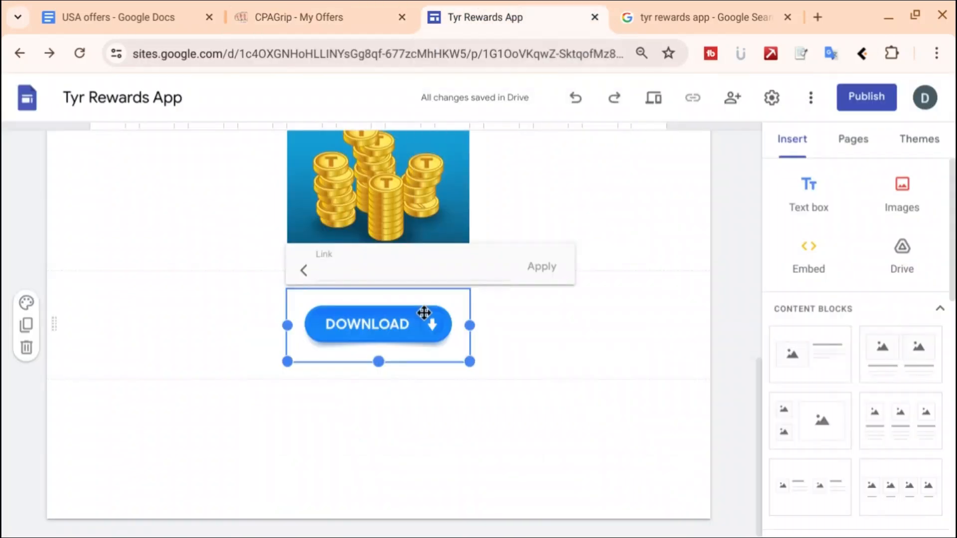
left_click(381, 276)
key("ctrl+v")
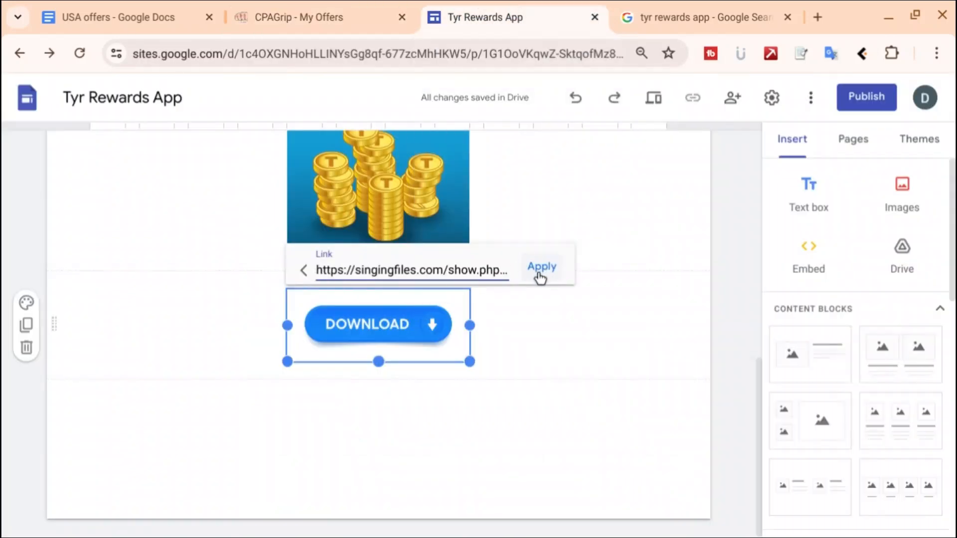
left_click(542, 267)
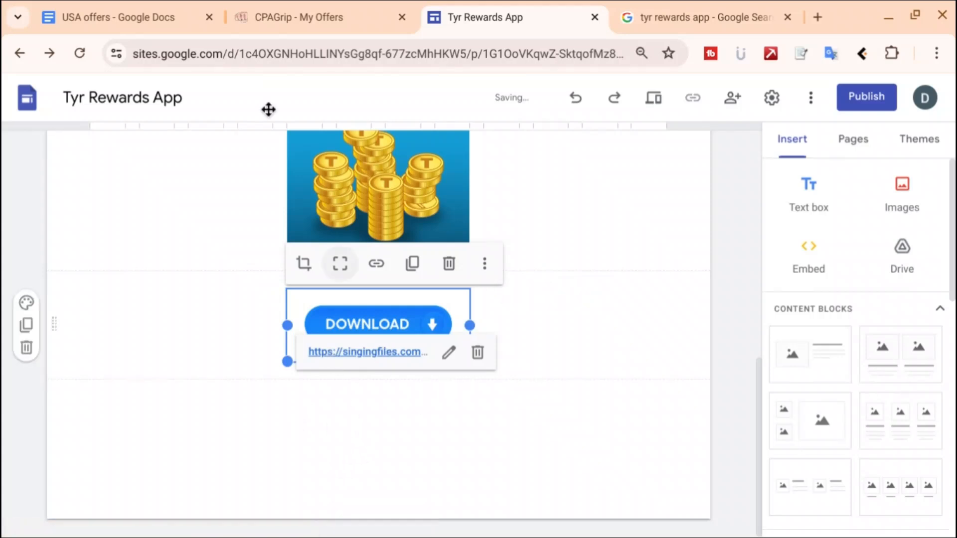
left_click(307, 429)
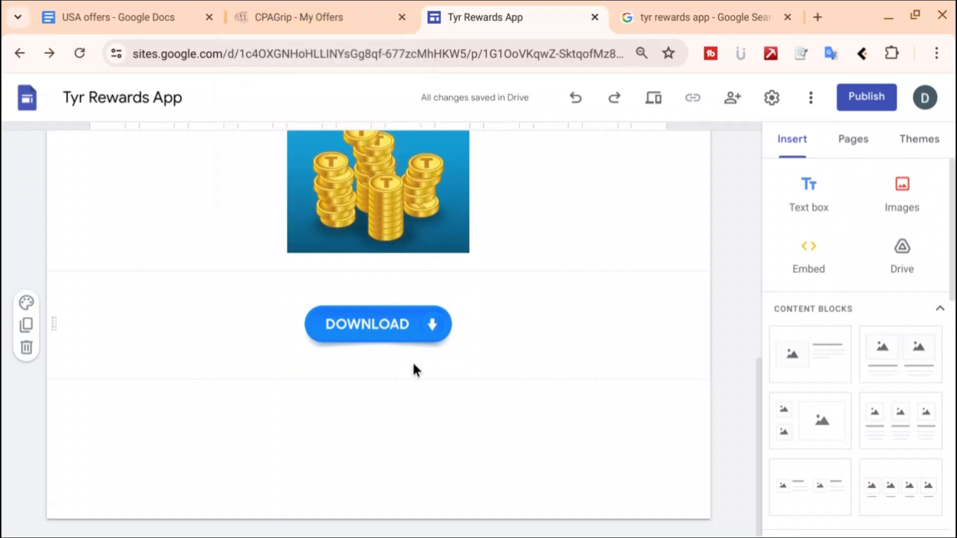
scroll(414, 364, "up", 4)
left_click(358, 370)
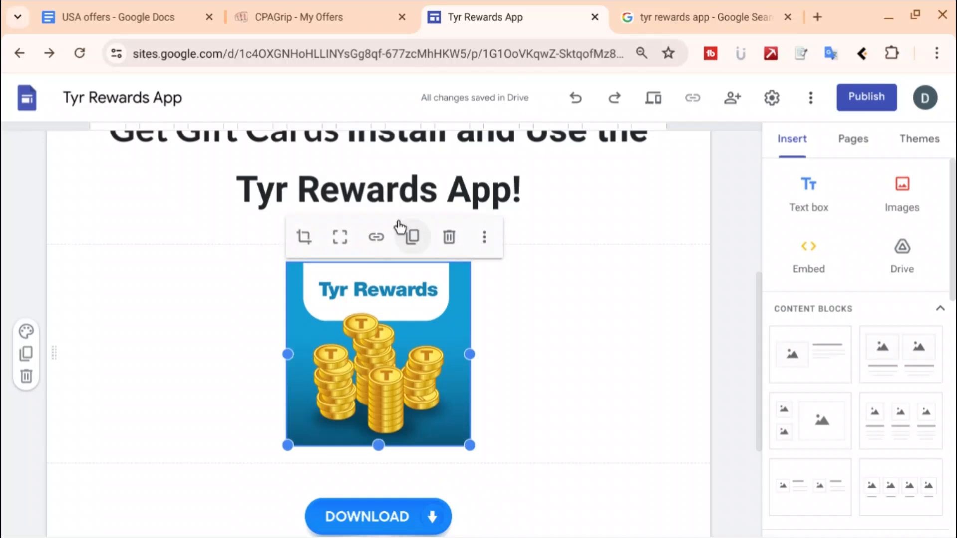
left_click(375, 239)
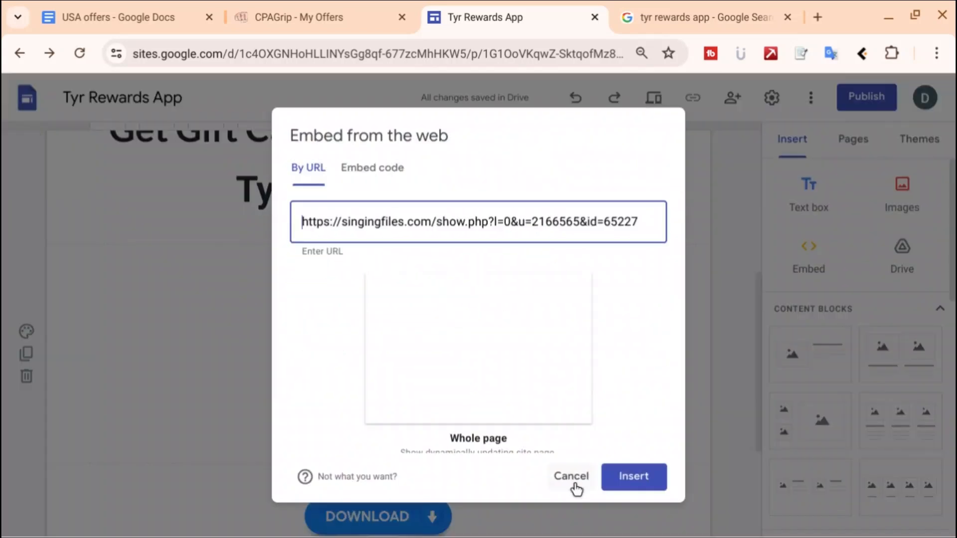
left_click(573, 476)
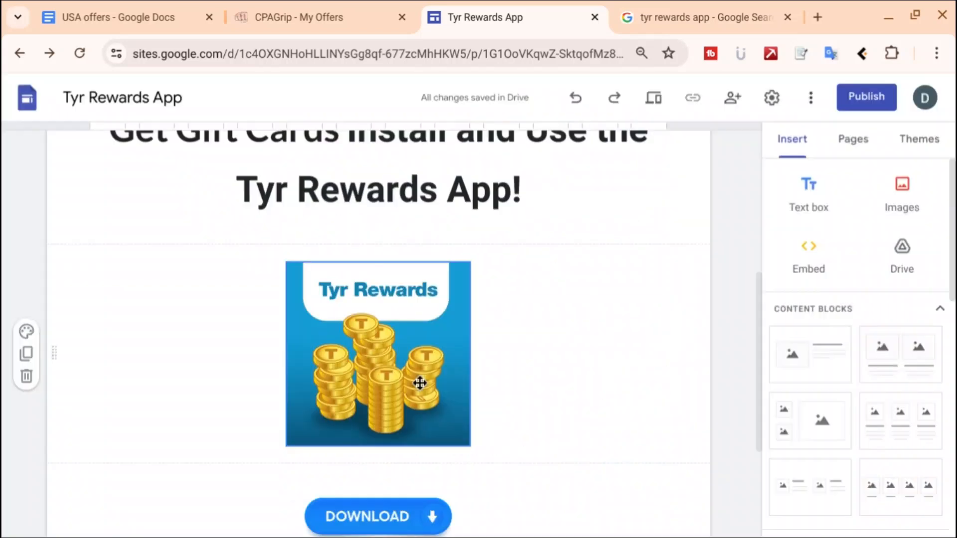
Link the whole "Get Gift Cards Install and Use the Tyr Rewards App!" text to the copied singingfiles.com offer link
scroll(303, 252, "up", 2)
left_click_drag(115, 194, 581, 304)
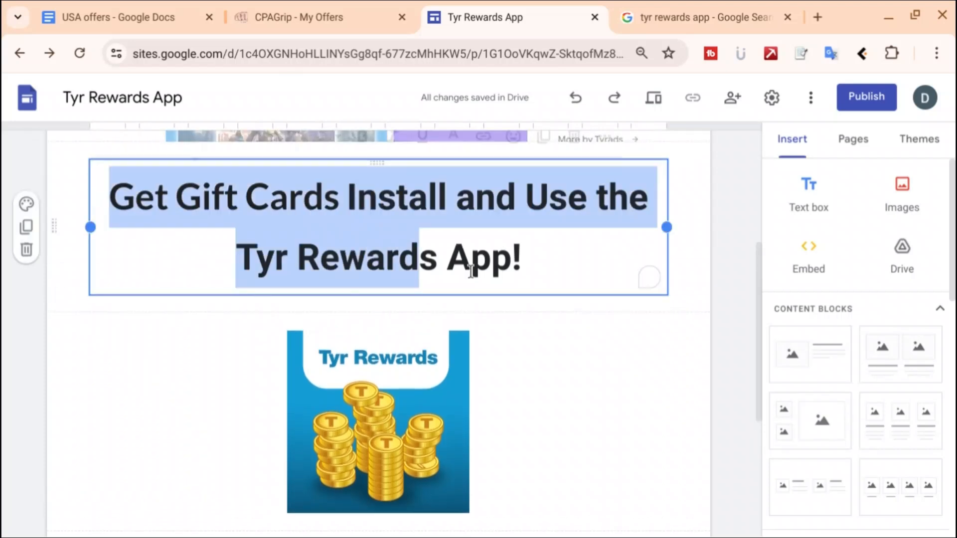
left_click(567, 220)
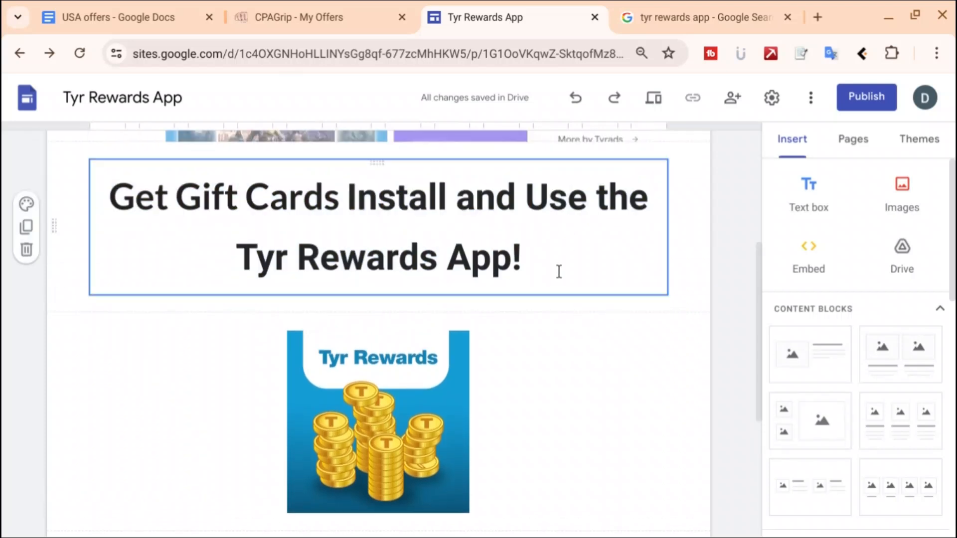
left_click_drag(557, 271, 178, 184)
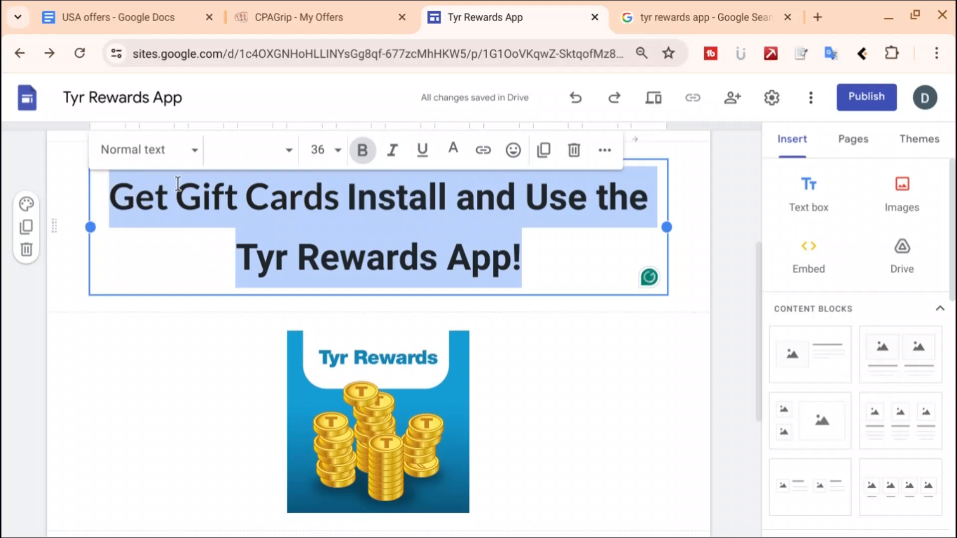
left_click(483, 150)
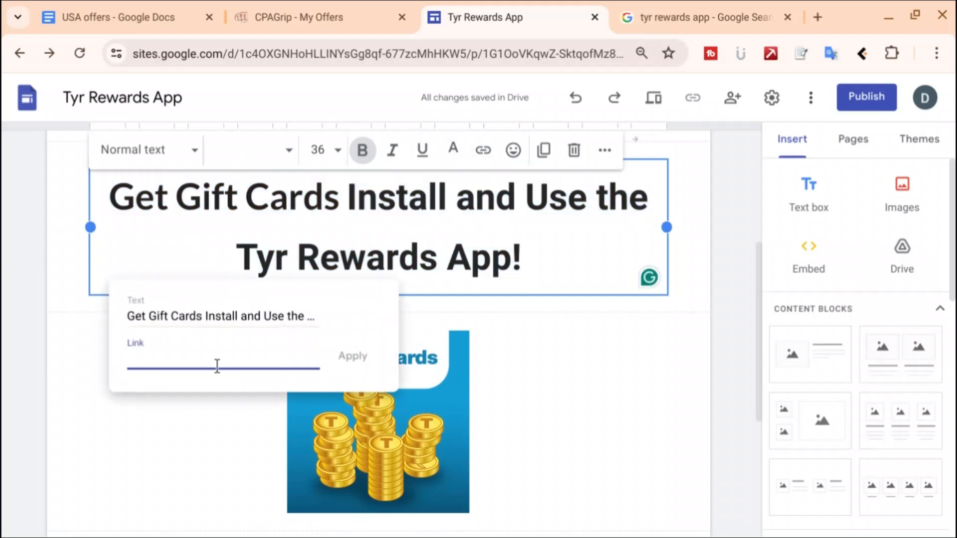
key("ctrl+v")
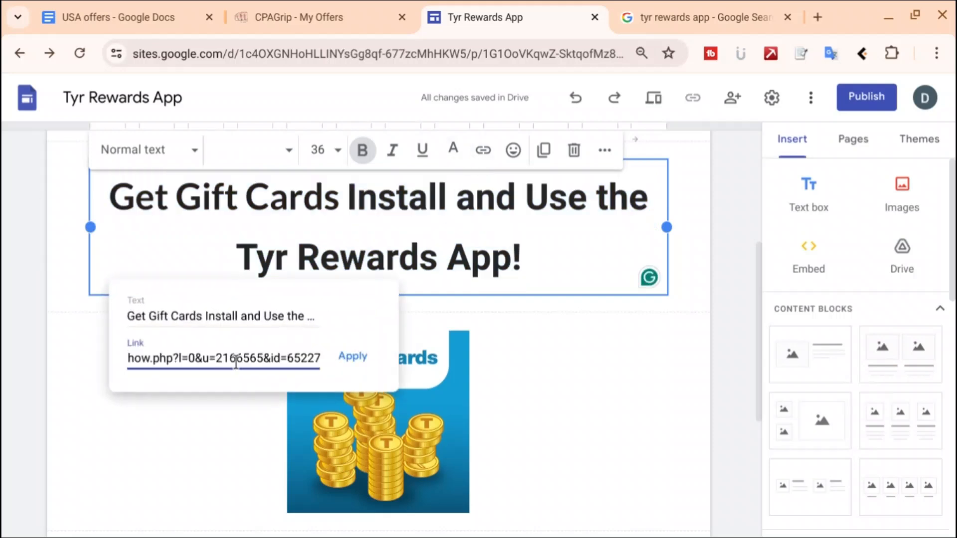
left_click(353, 359)
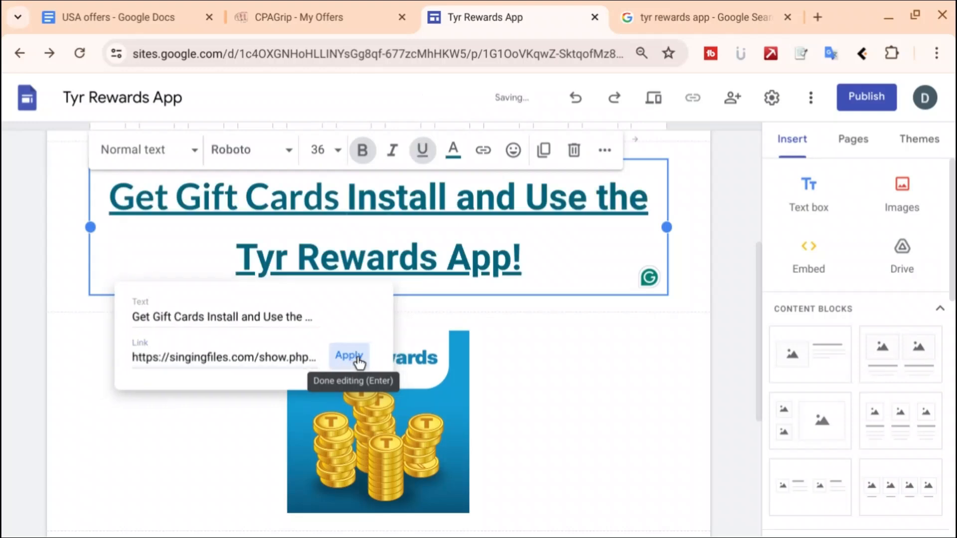
Link the words "Get Gift Cards" in the header title to the copied singingfiles.com offer link
scroll(627, 310, "up", 4)
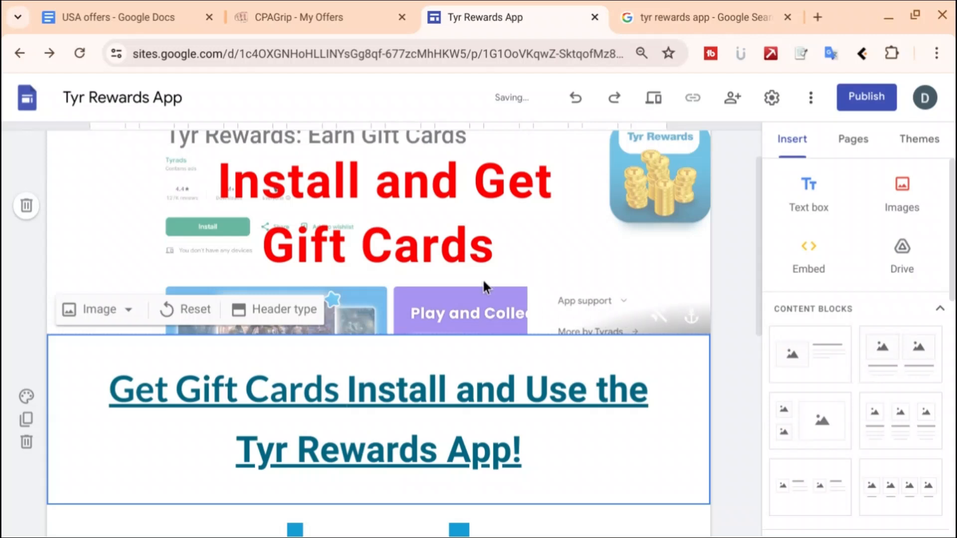
left_click(219, 178)
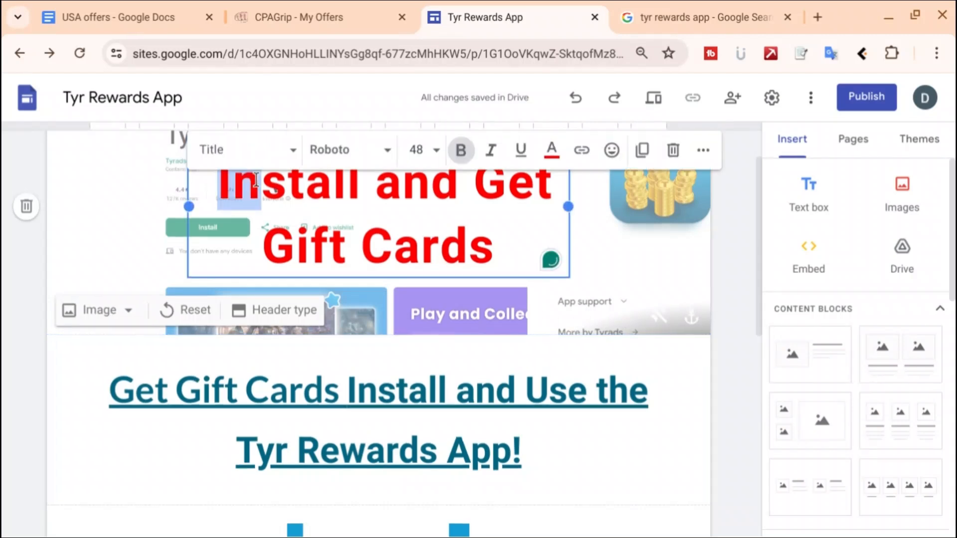
left_click_drag(476, 194, 495, 252)
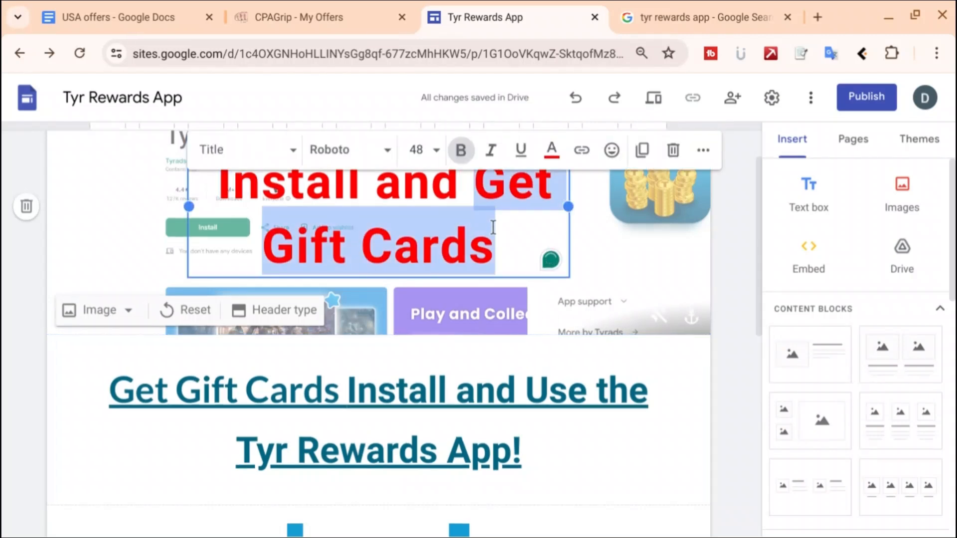
left_click(579, 158)
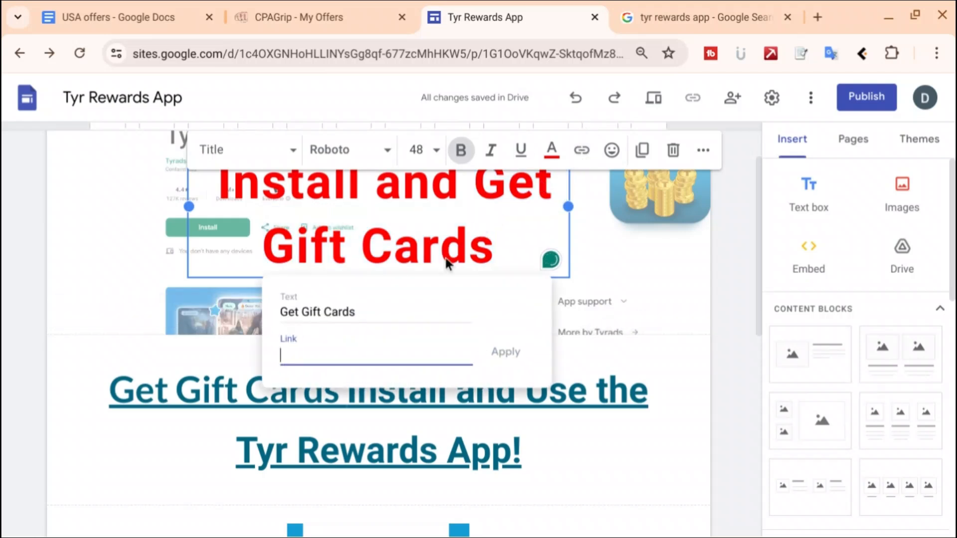
key("ctrl+v")
left_click(504, 352)
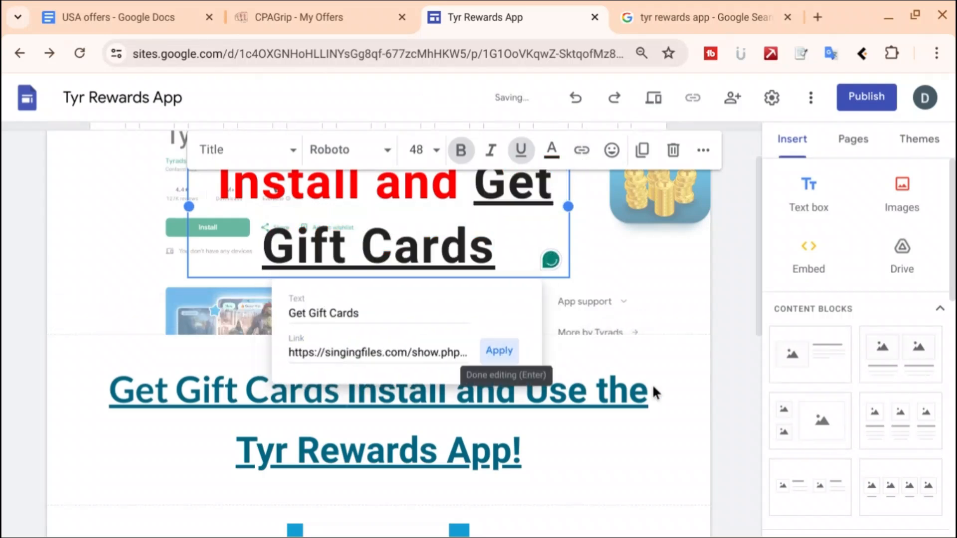
left_click(697, 379)
Look over the finished page and preview it in the desktop and phone layouts, ending back in the editor
scroll(642, 364, "down", 5)
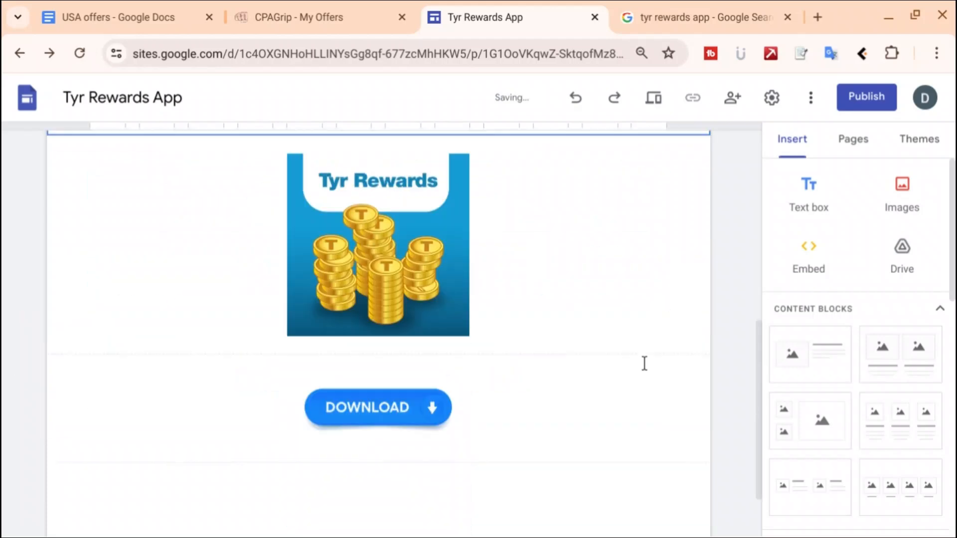
scroll(617, 367, "up", 8)
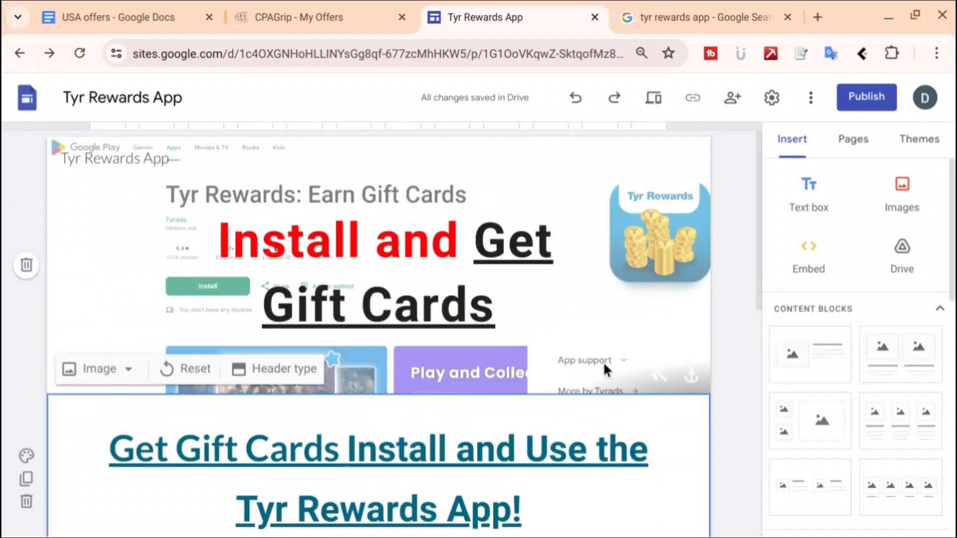
left_click(653, 98)
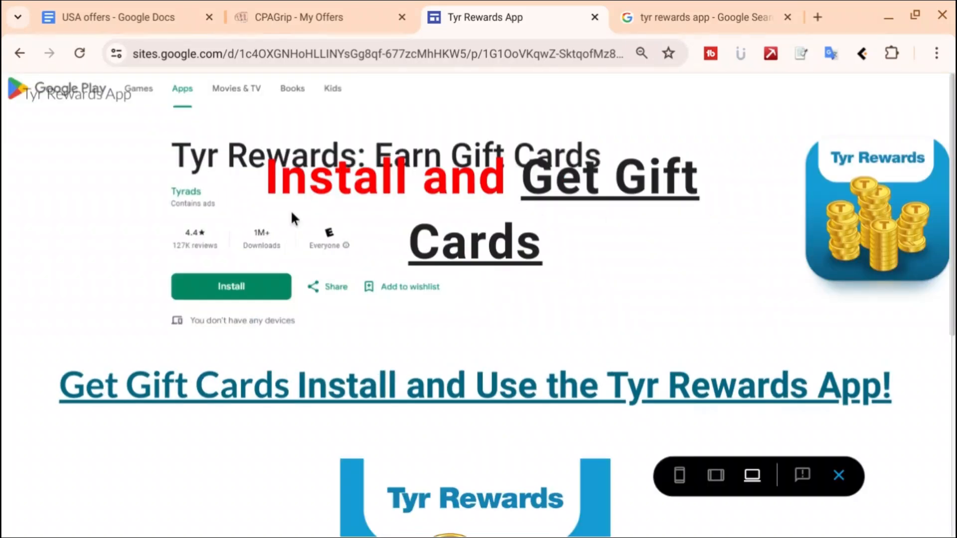
scroll(566, 214, "down", 2)
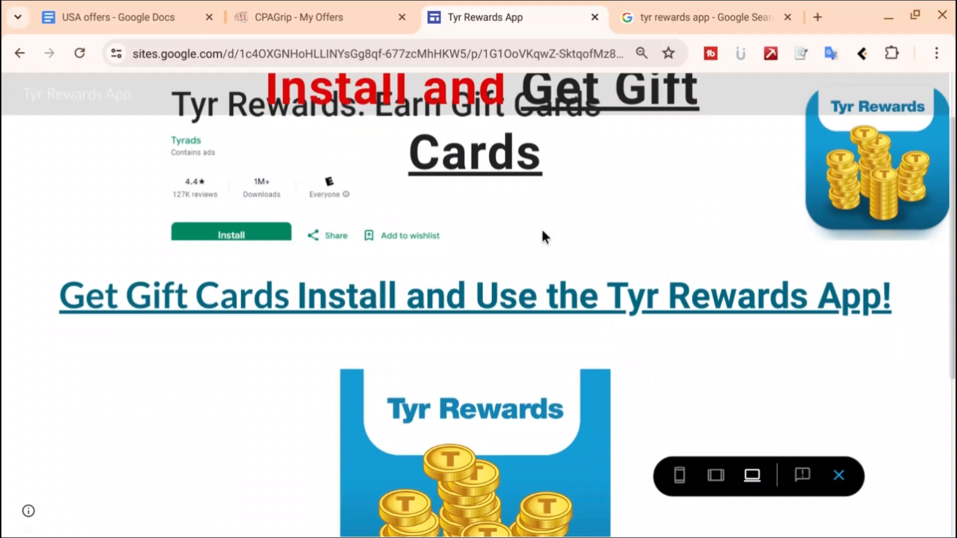
scroll(181, 299, "down", 5)
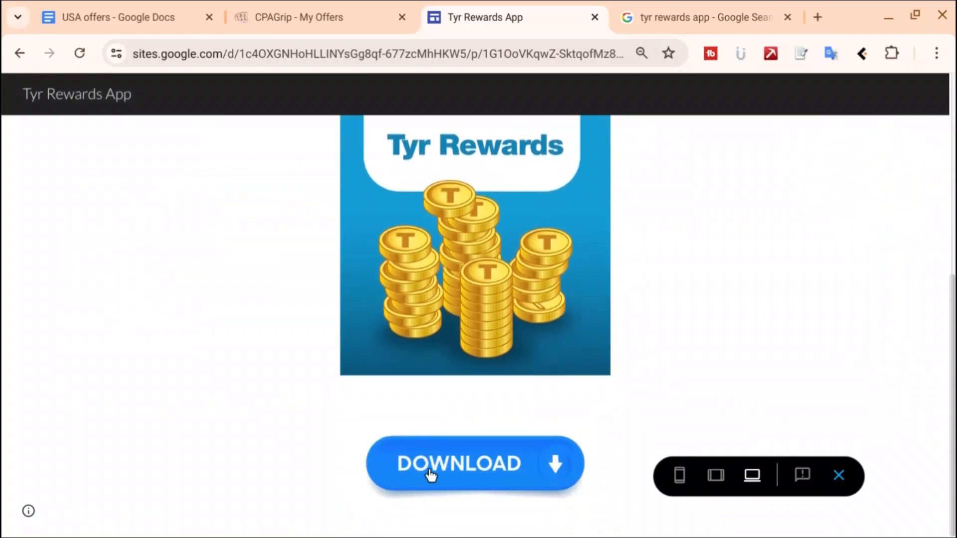
left_click(681, 476)
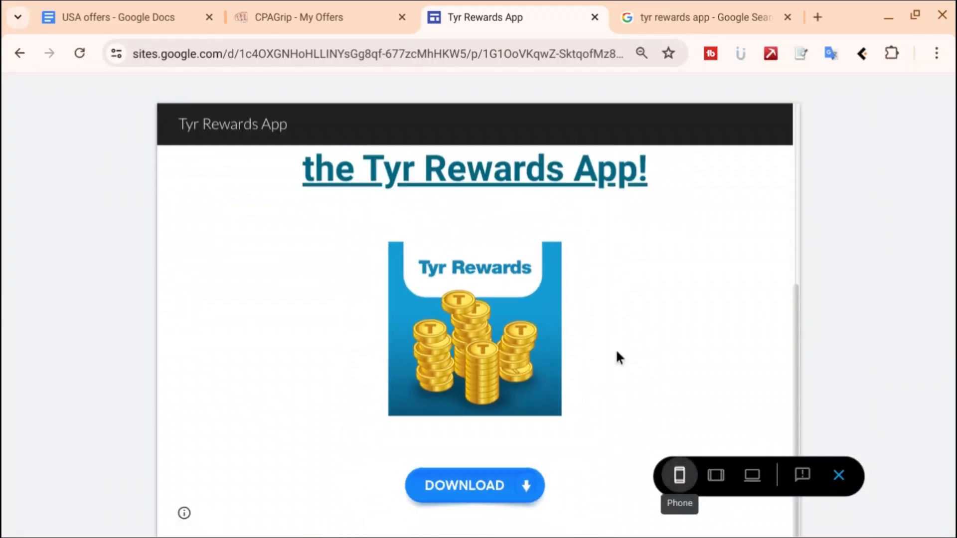
scroll(470, 312, "down", 2)
scroll(471, 313, "up", 8)
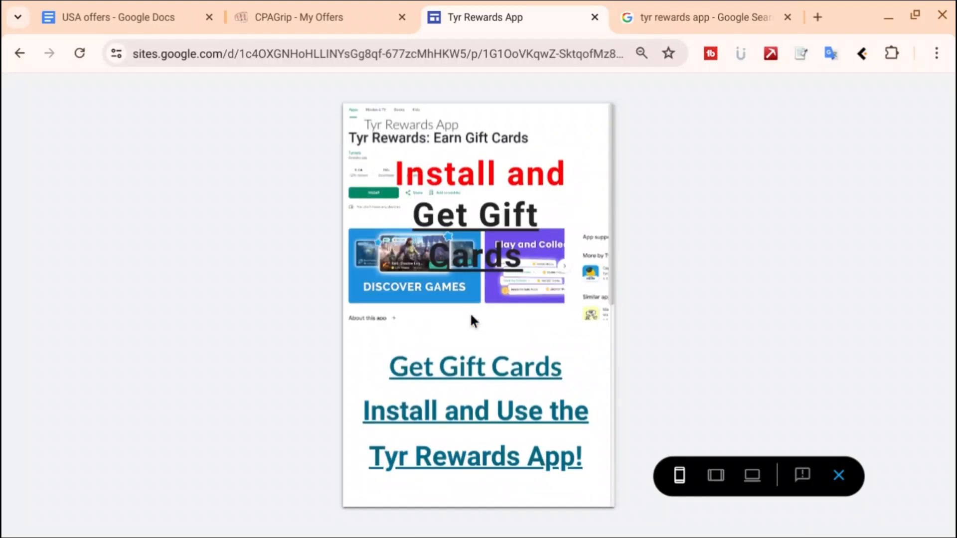
scroll(470, 321, "down", 3)
left_click(839, 477)
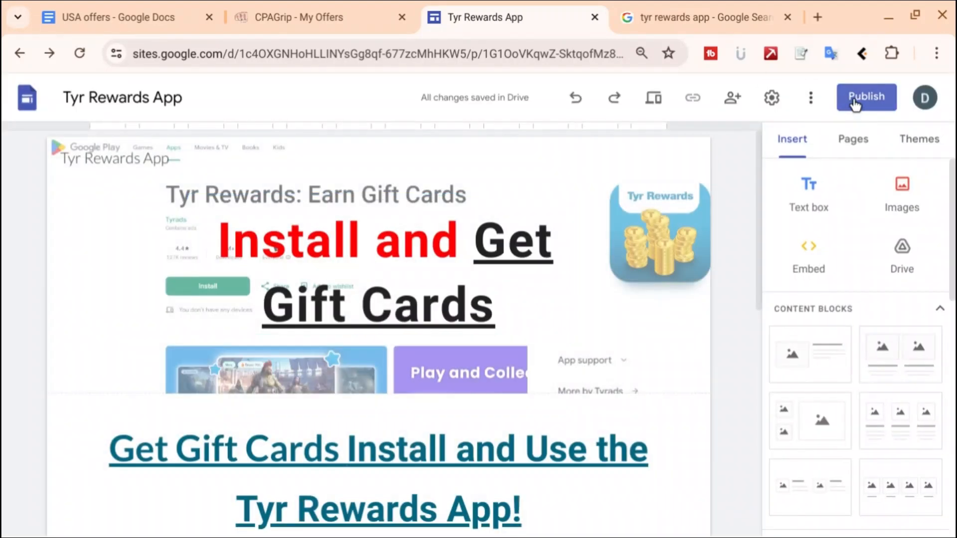
Publish the site to the web with the address try-rewards
left_click(854, 102)
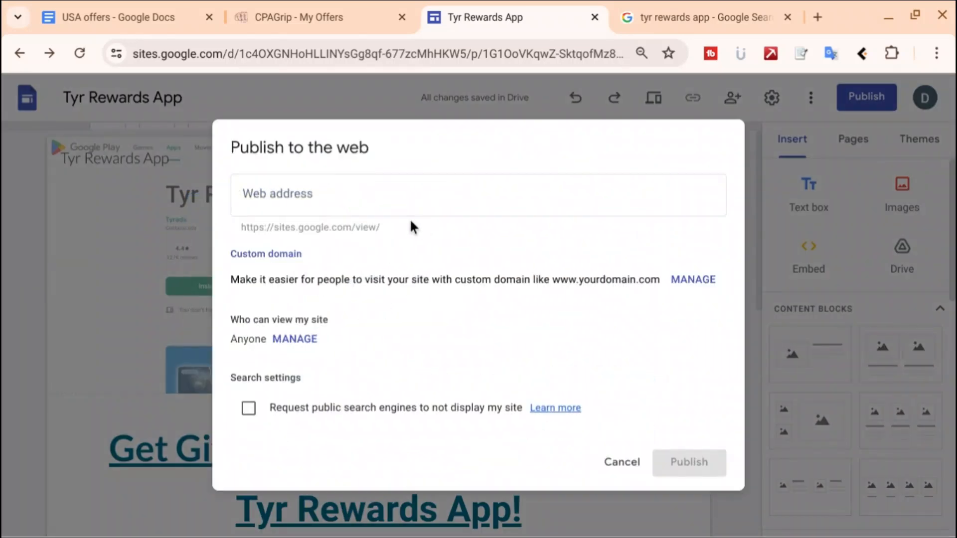
left_click(381, 196)
type("try")
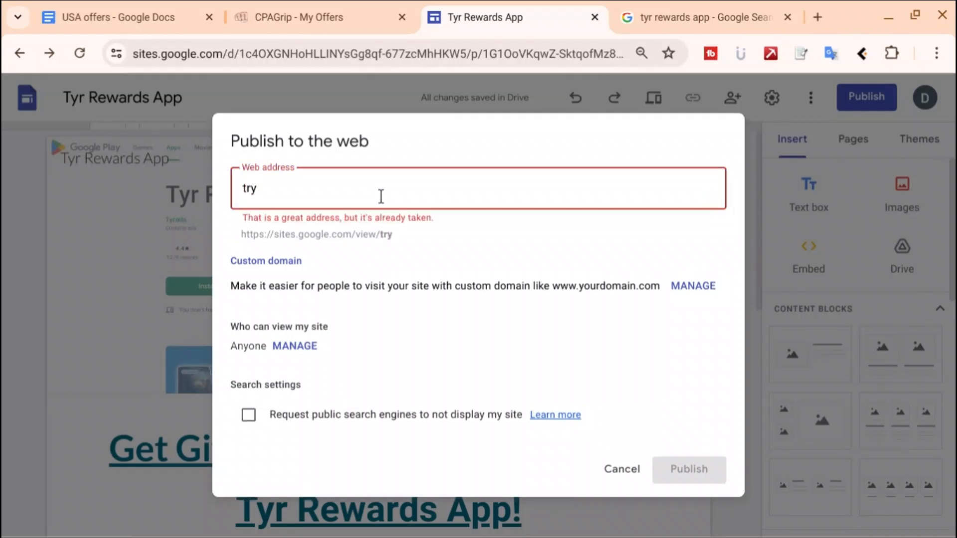
type("-rew")
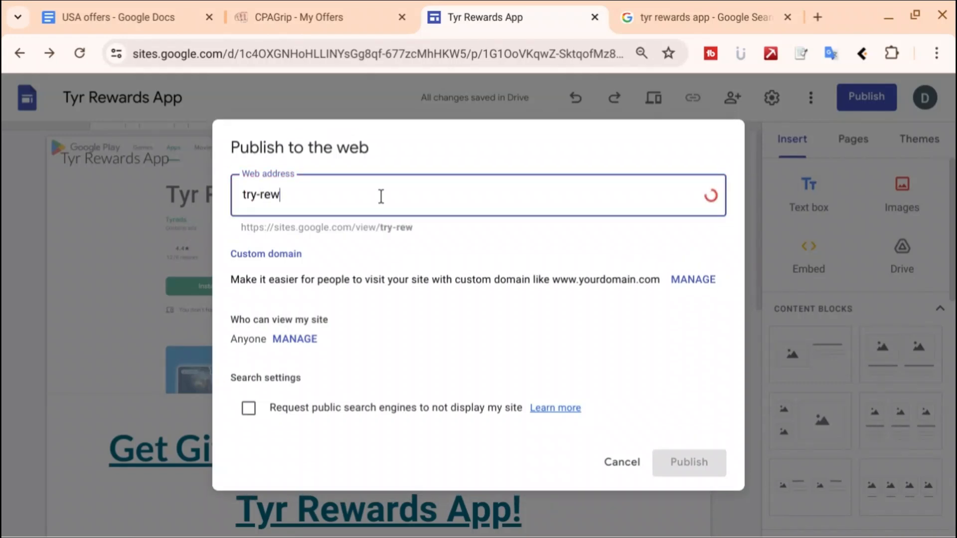
type("ards")
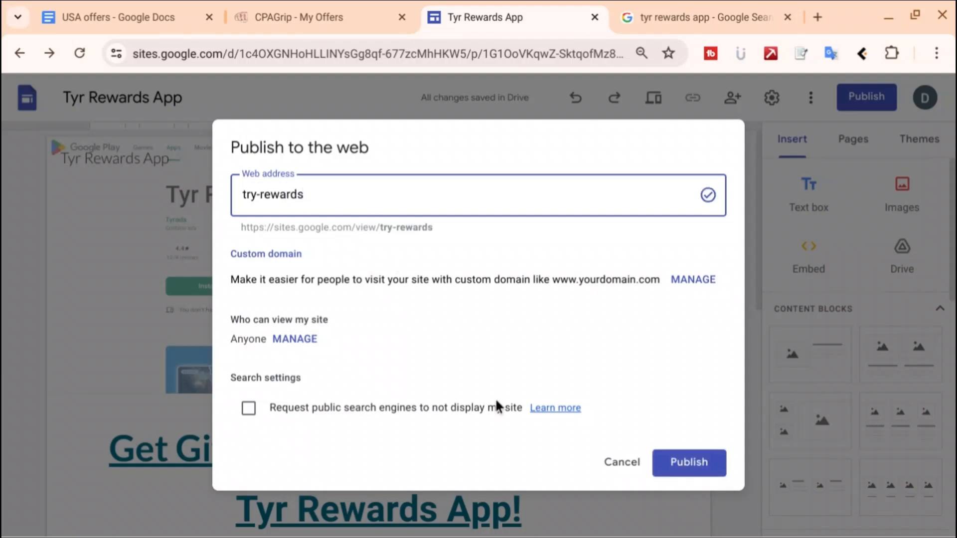
left_click(713, 474)
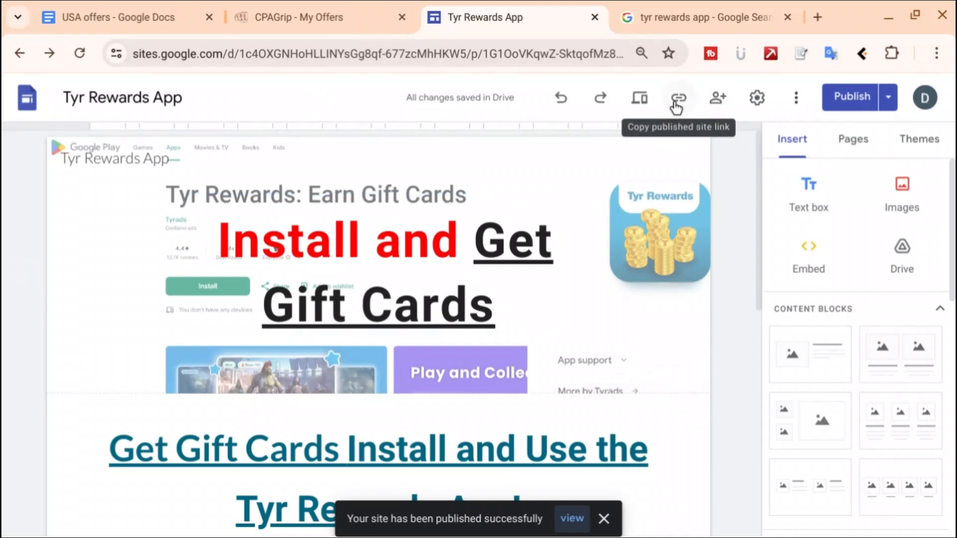
Copy the published site link and open the live page in the browser tab holding the Google image search
left_click(679, 99)
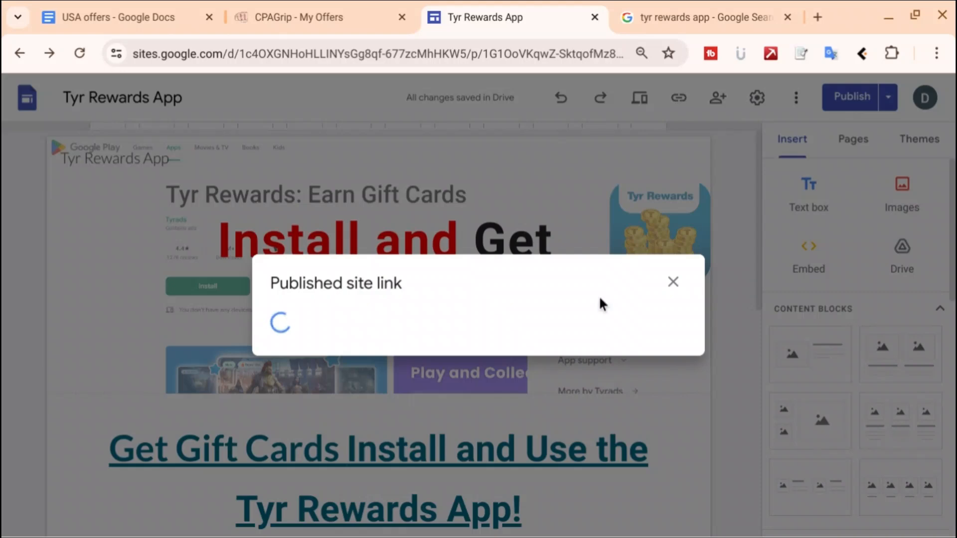
left_click(639, 315)
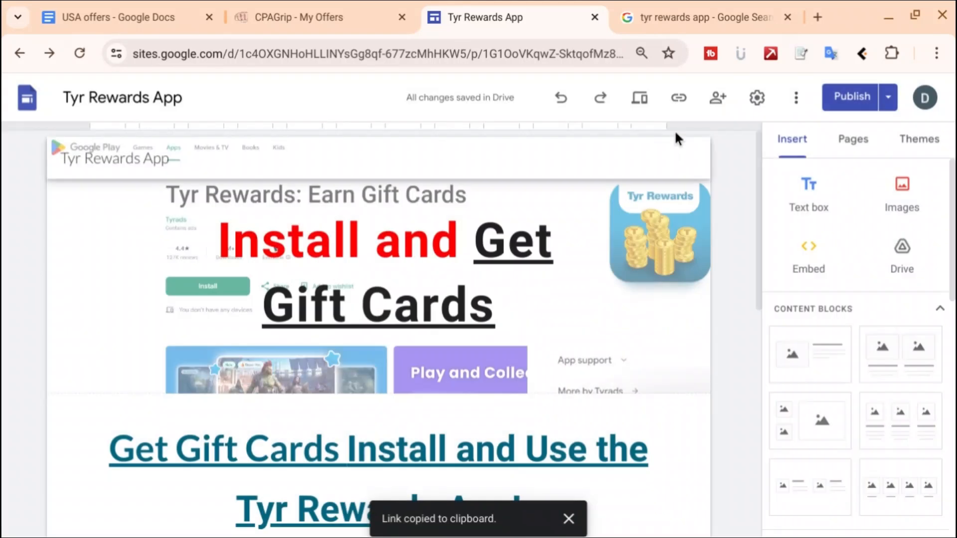
left_click(676, 29)
left_click(483, 59)
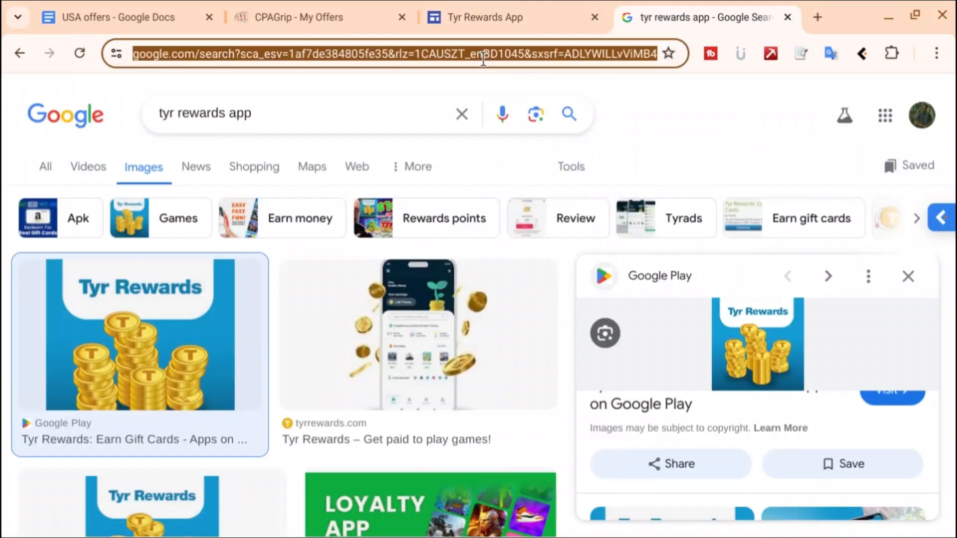
key("ctrl+v")
key("Return")
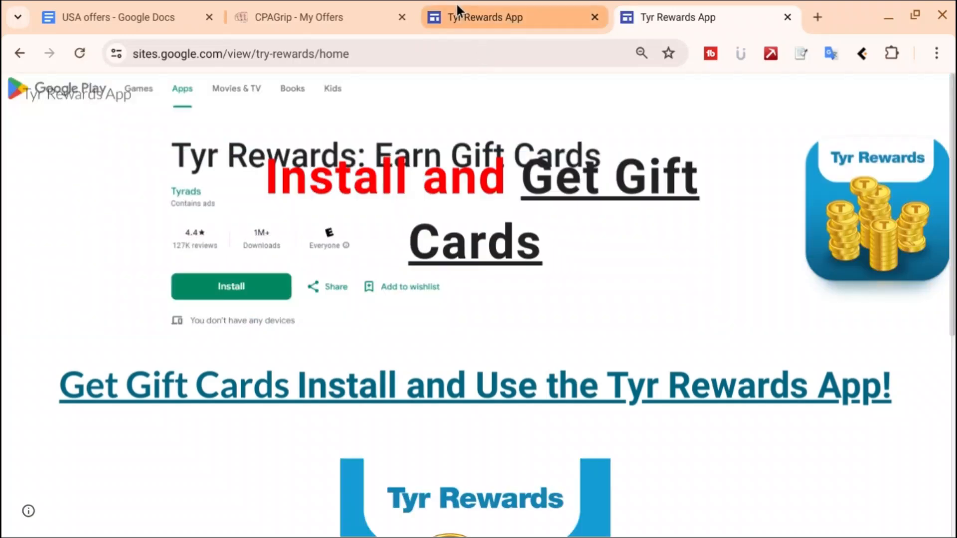
left_click(394, 59)
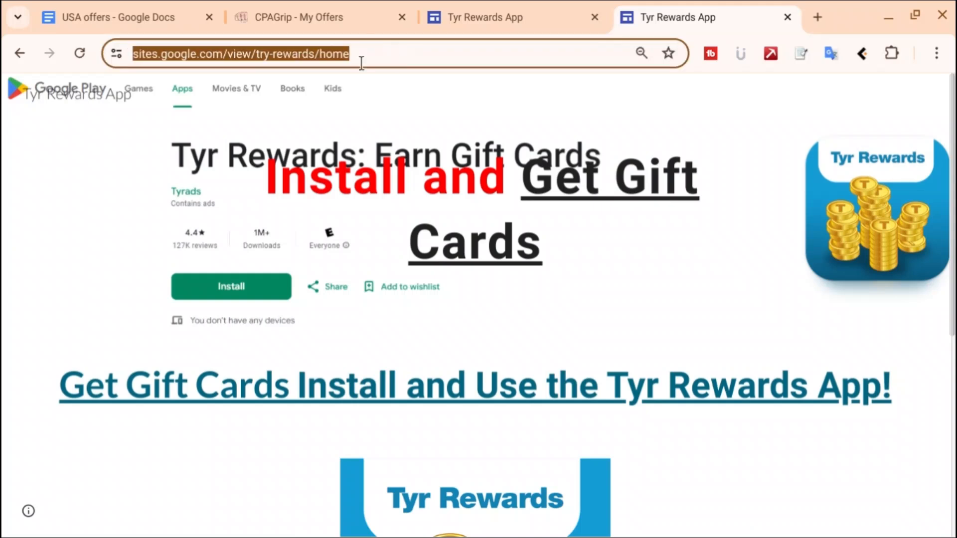